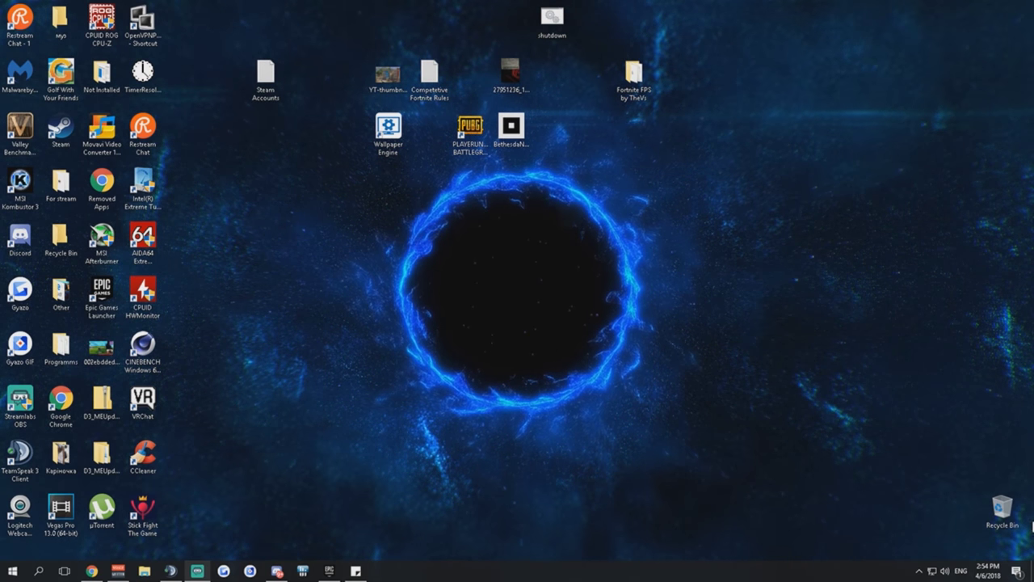
# Step: Check the current date in the system calendar and close it again
pyautogui.click(987, 571)
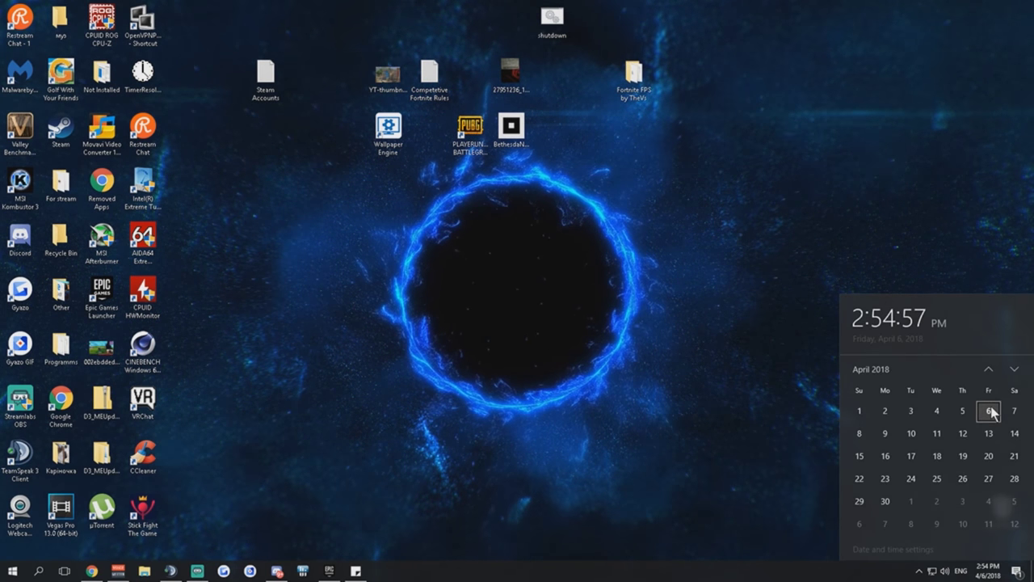
pyautogui.click(625, 403)
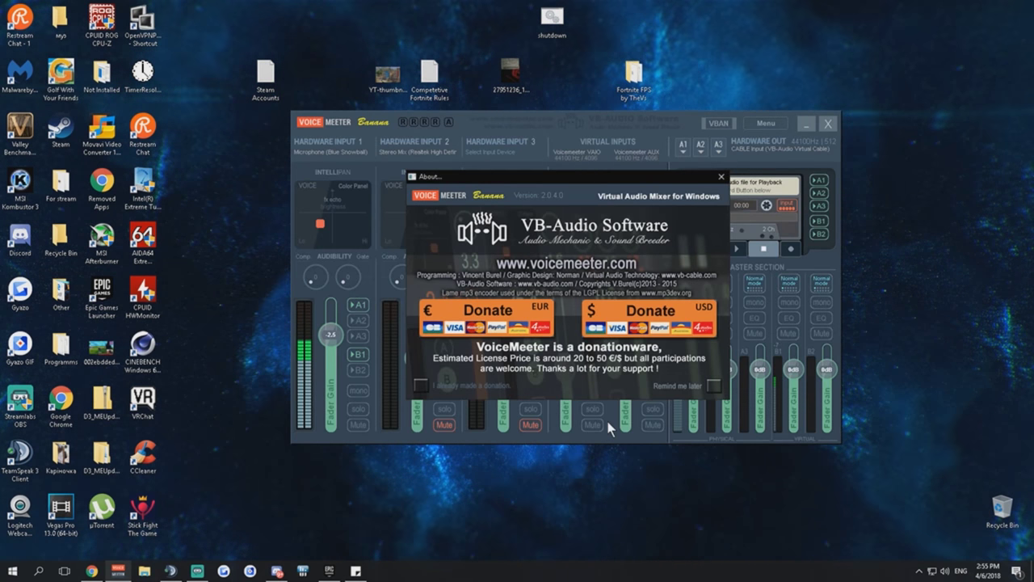
# Step: Dismiss the VoiceMeeter About dialog and minimize the mixer window
pyautogui.click(722, 176)
pyautogui.click(809, 123)
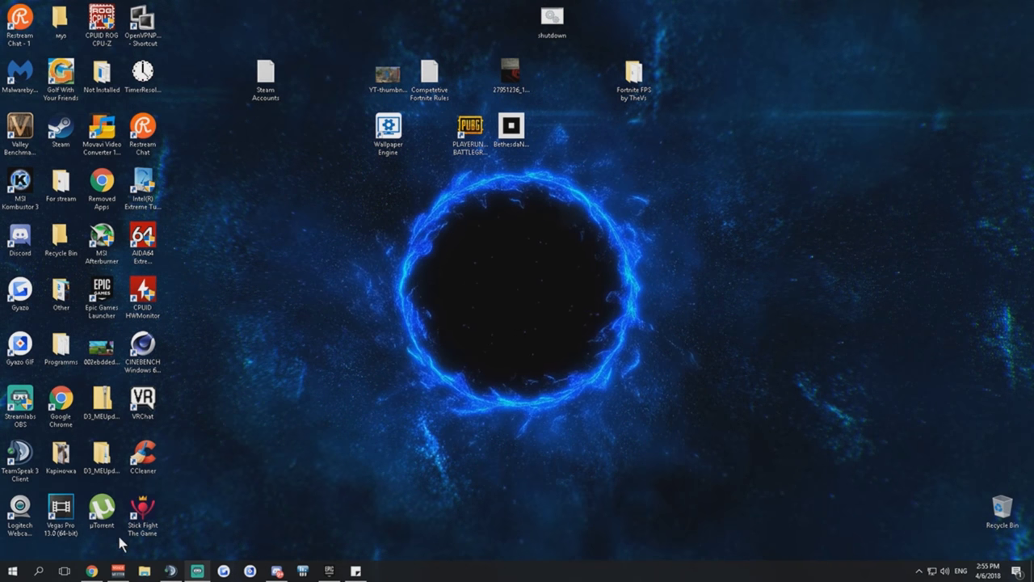
pyautogui.click(38, 570)
pyautogui.write('s')
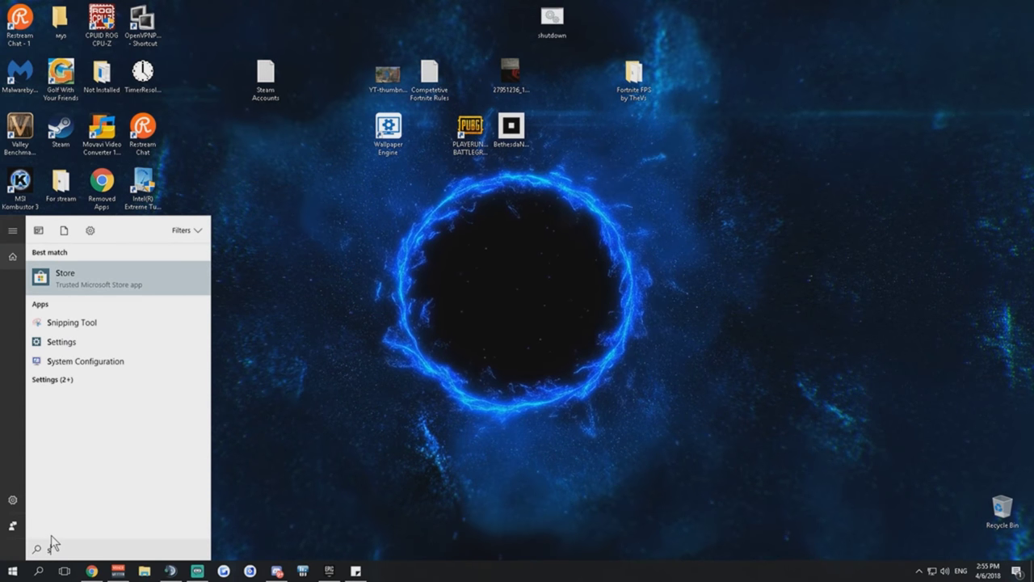
pyautogui.write('ervices')
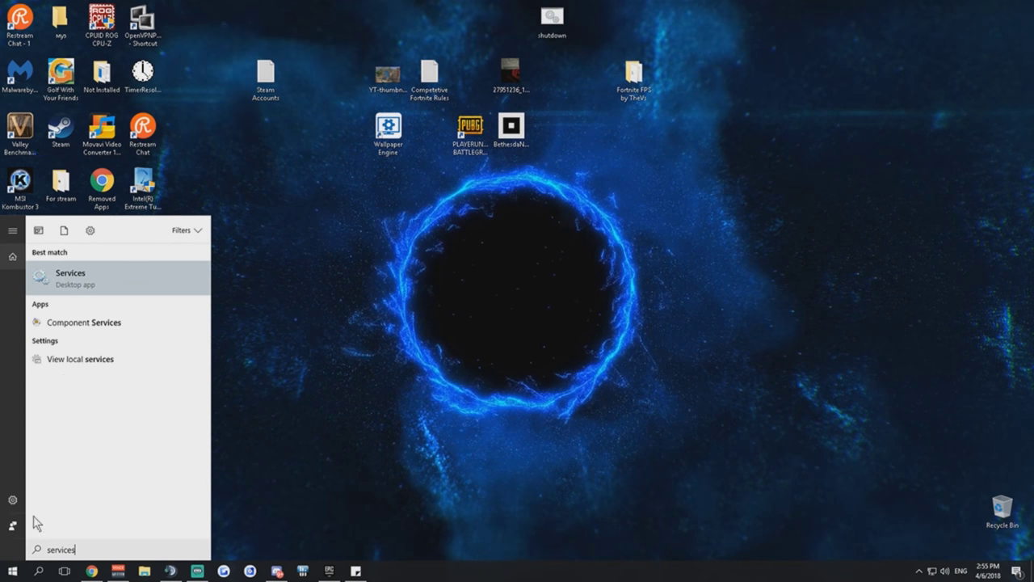
pyautogui.click(104, 278)
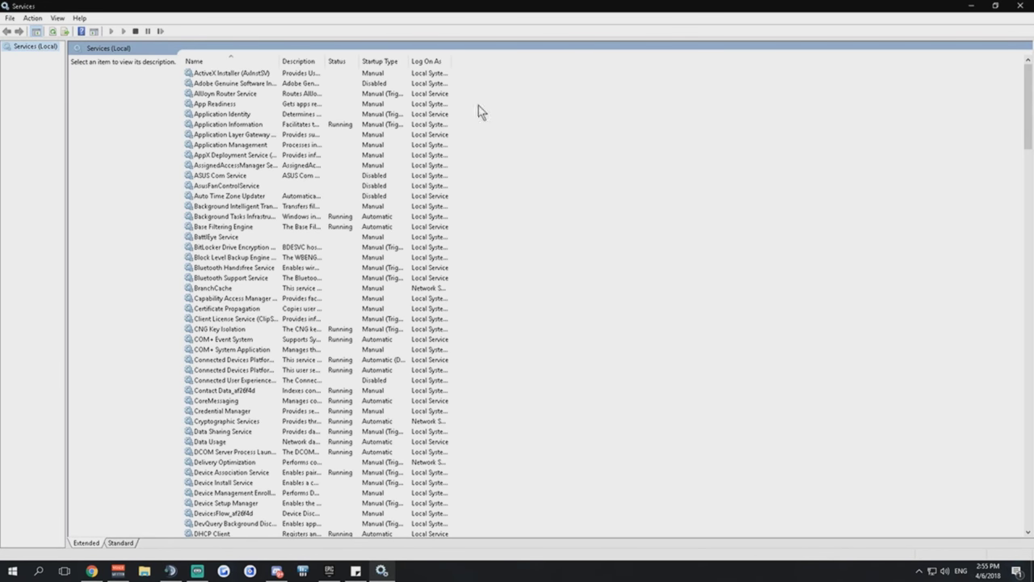
pyautogui.click(1018, 6)
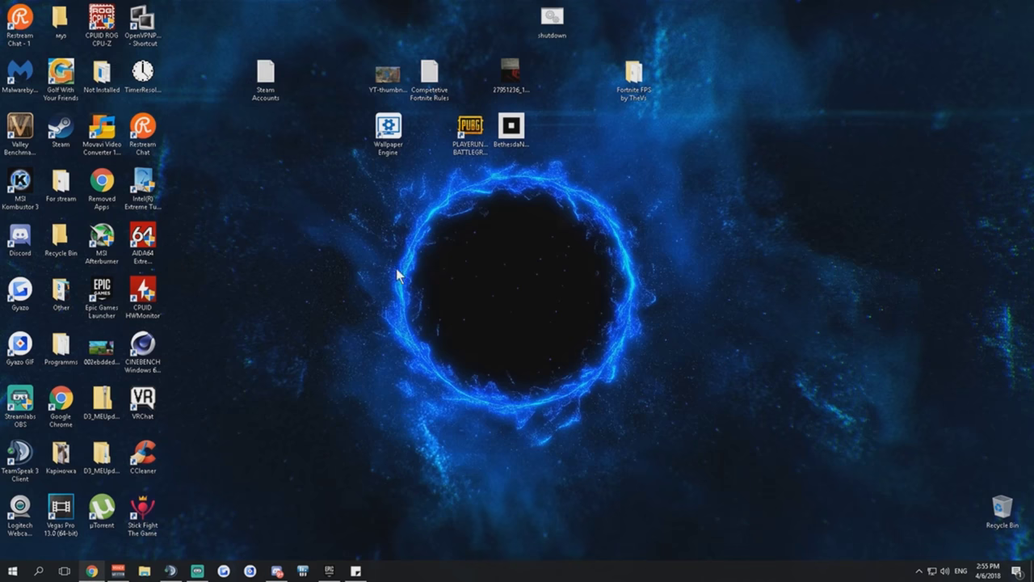
# Step: Search the system for "services" and open the Services desktop app
pyautogui.click(38, 570)
pyautogui.write('services')
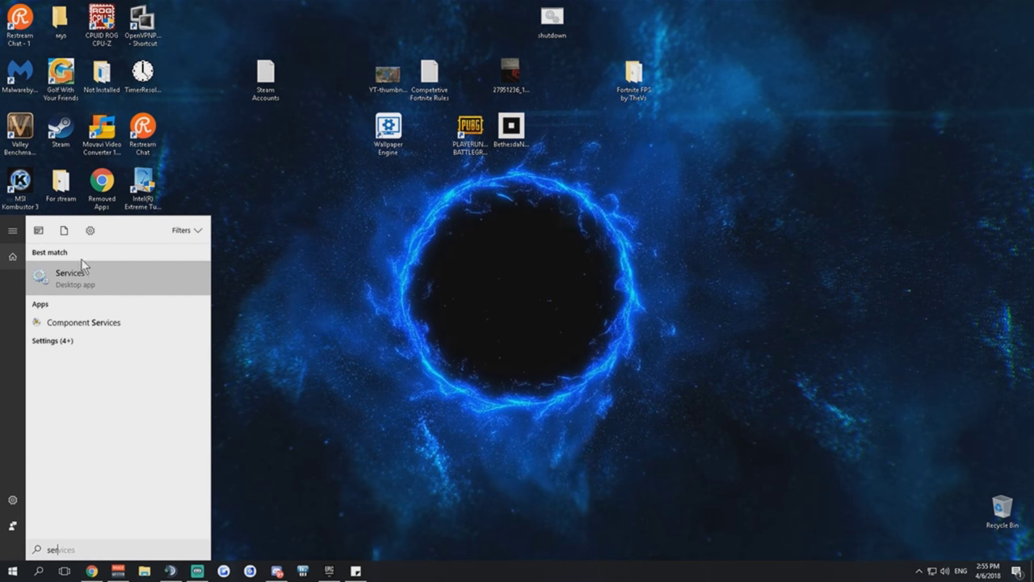
pyautogui.rightClick(82, 273)
pyautogui.click(116, 285)
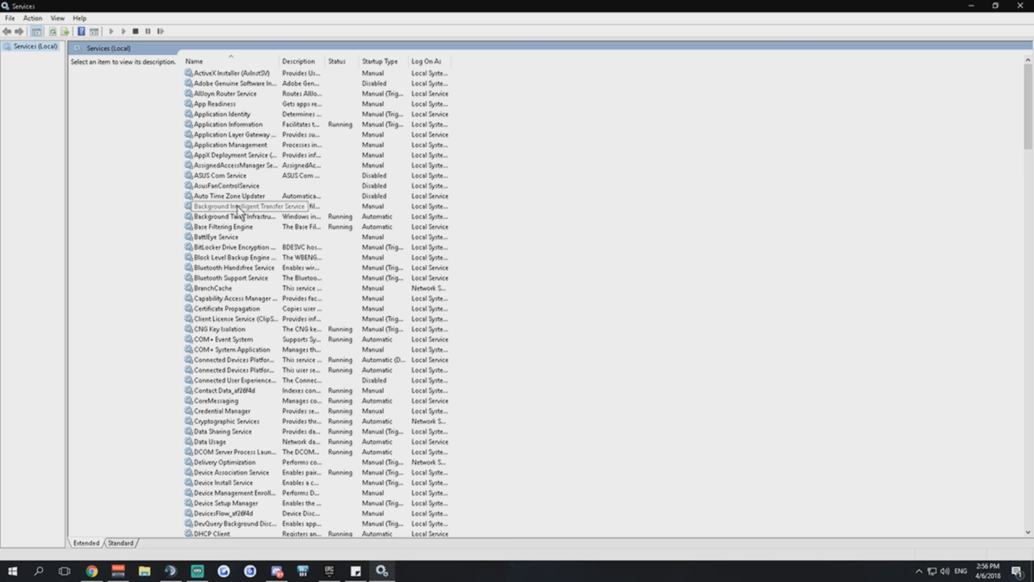
# Step: Look through the services sorted by startup type and return the list to sorting by name
pyautogui.click(378, 68)
pyautogui.scroll(-7, 313, 246)
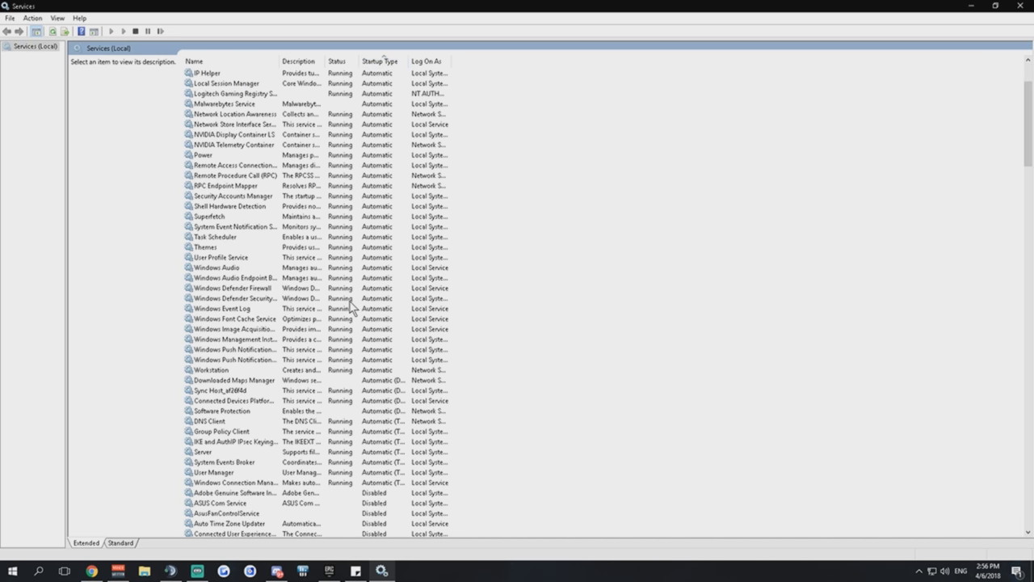
pyautogui.scroll(7, 274, 295)
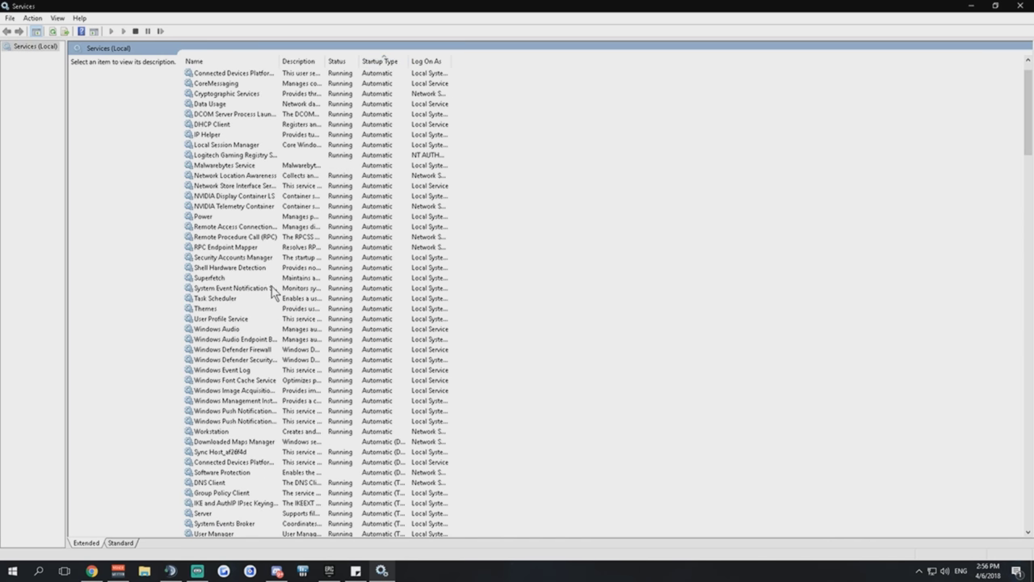
pyautogui.click(219, 61)
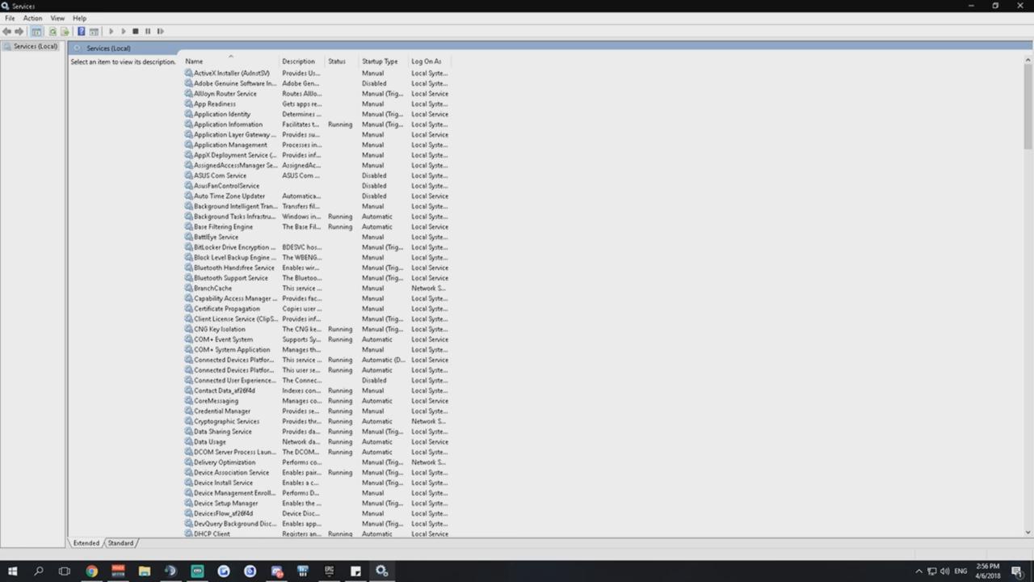
# Step: Set the startup type of the AllJoyn Router Service to Disabled and save its properties
pyautogui.click(239, 92)
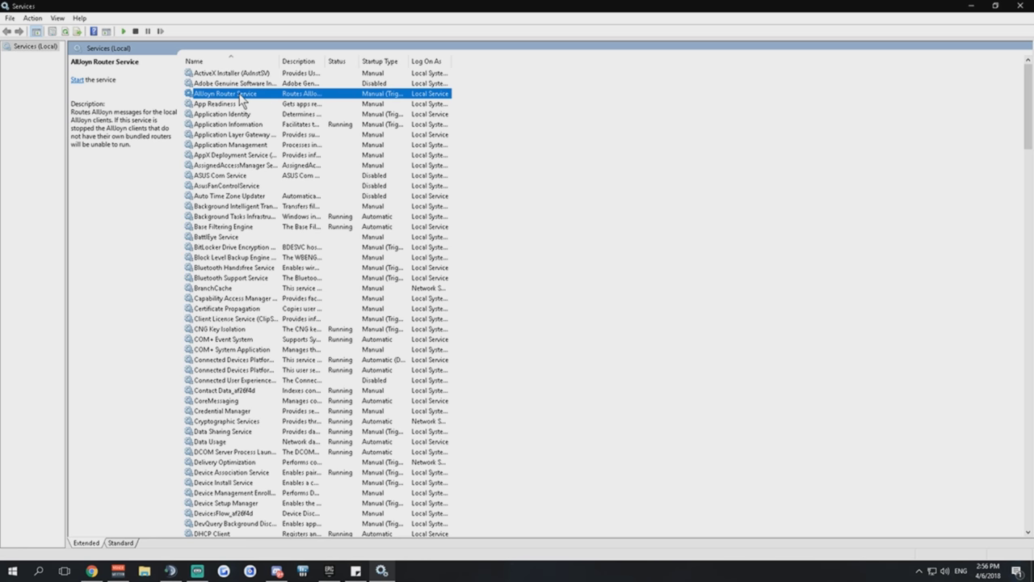
pyautogui.rightClick(236, 98)
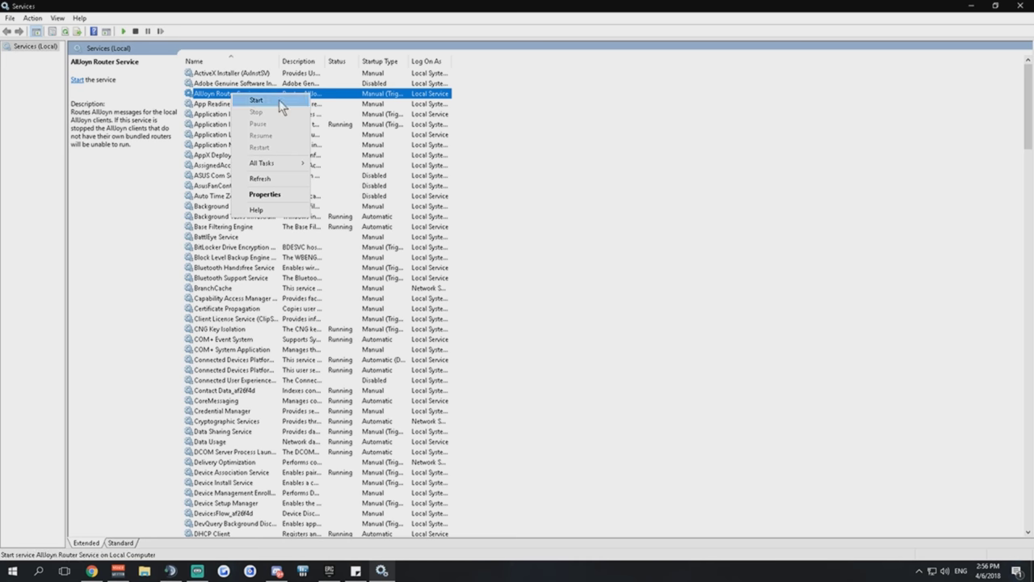
pyautogui.click(264, 196)
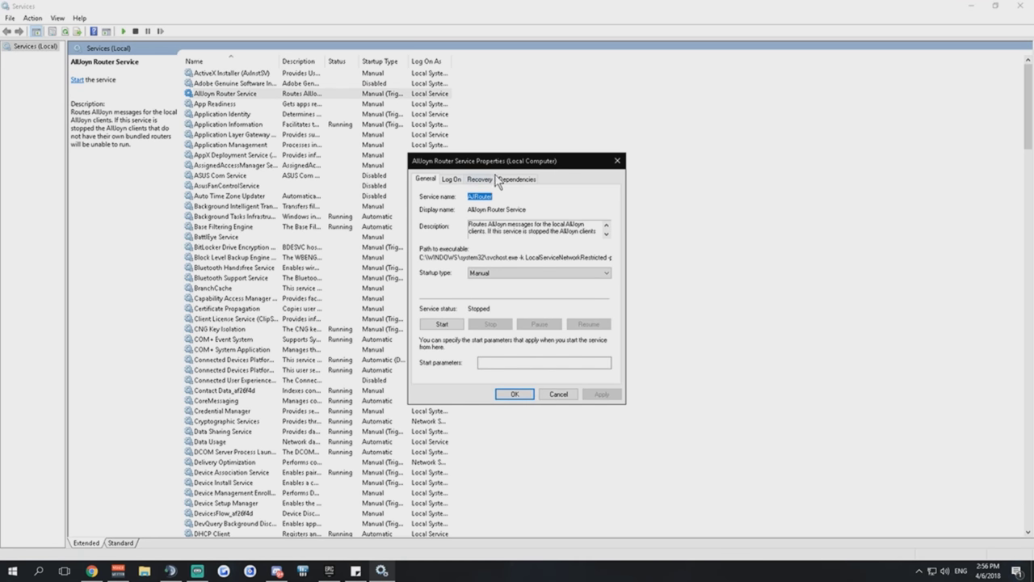
pyautogui.click(489, 273)
pyautogui.click(493, 311)
pyautogui.click(602, 394)
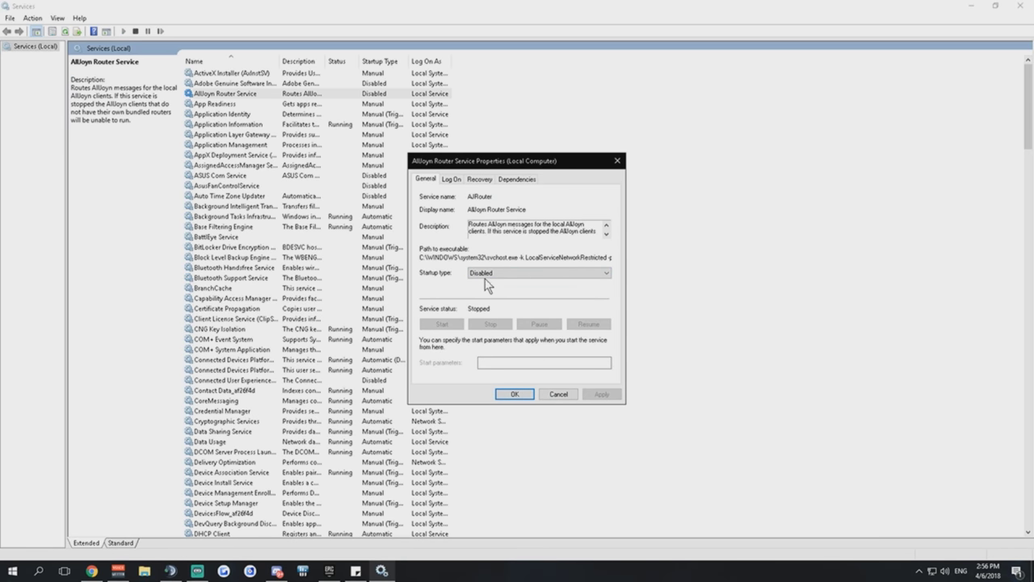
pyautogui.click(512, 394)
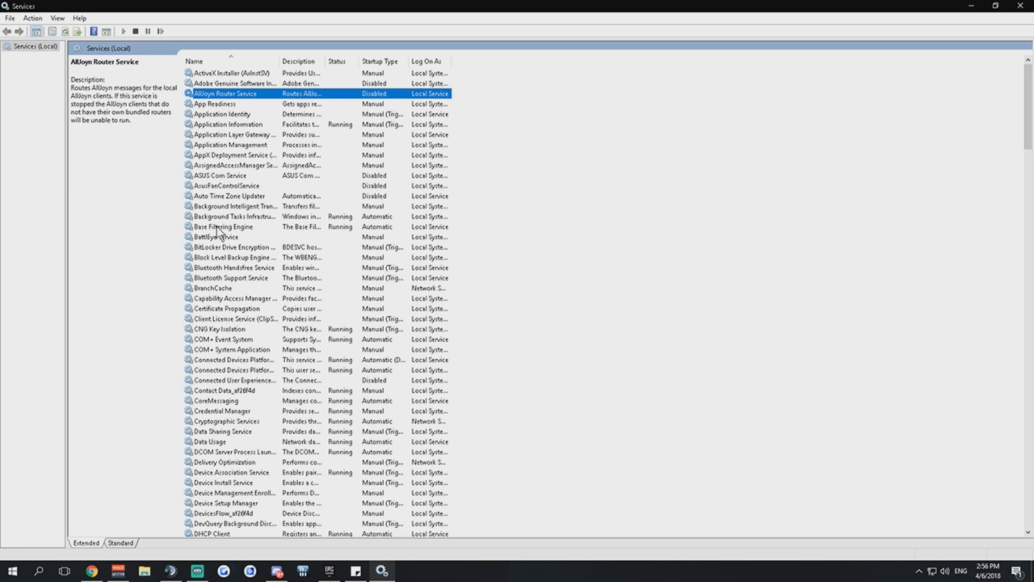
# Step: Set the Bluetooth Support Service's startup type to Disabled, apply the change and close its properties
pyautogui.click(217, 269)
pyautogui.click(227, 279)
pyautogui.rightClick(241, 277)
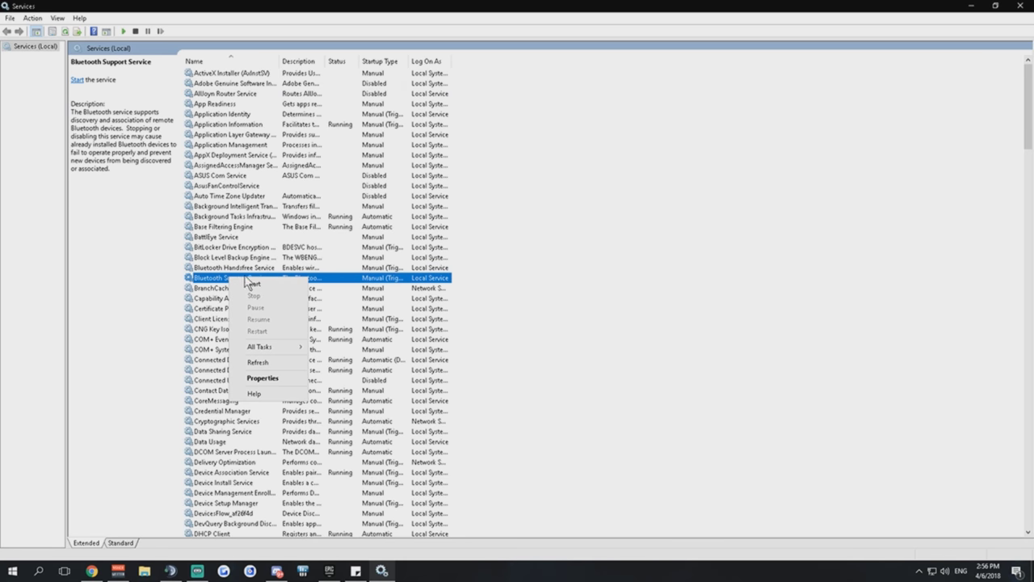
pyautogui.click(268, 376)
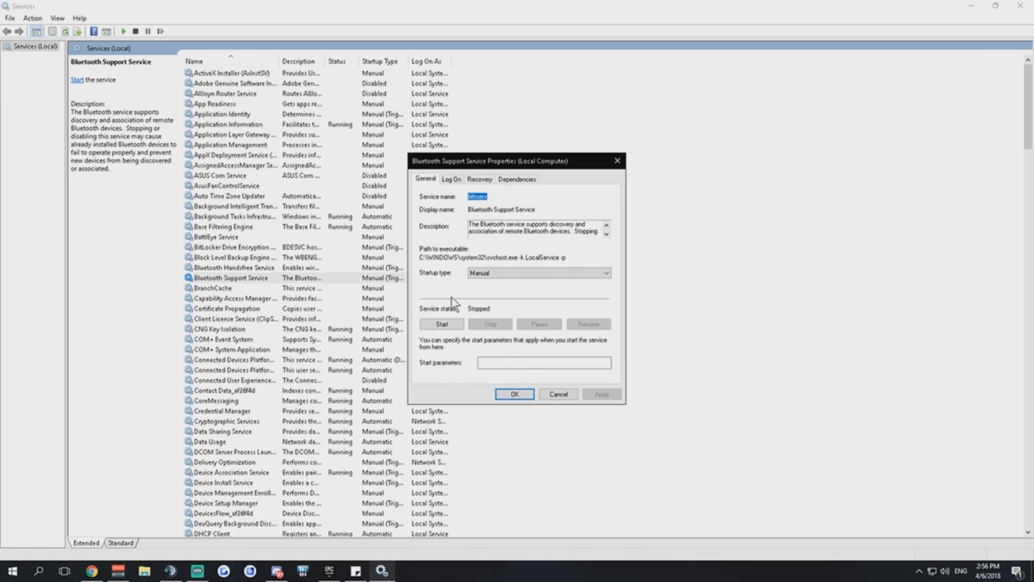
pyautogui.click(487, 274)
pyautogui.click(495, 311)
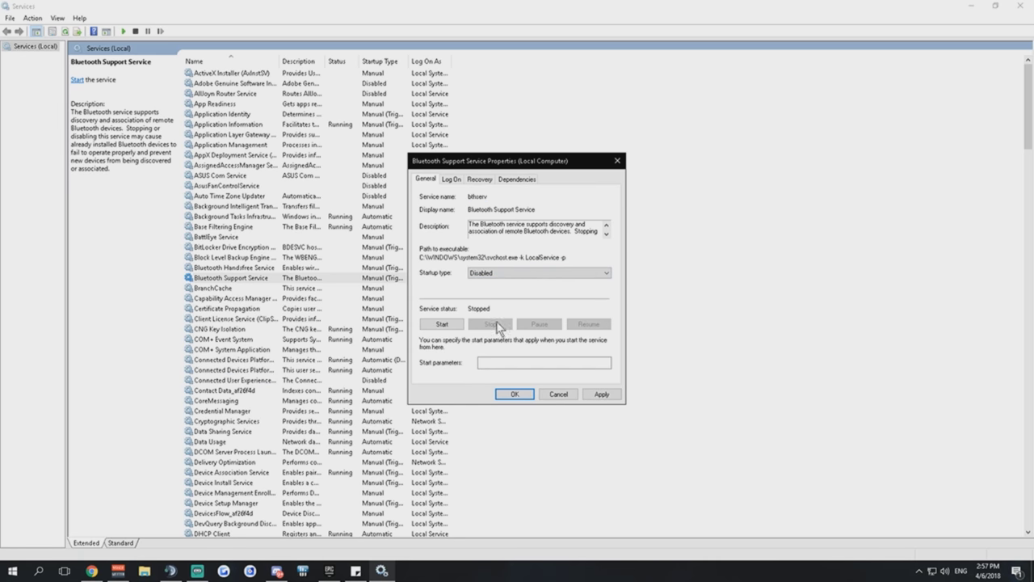
pyautogui.click(602, 394)
pyautogui.click(522, 394)
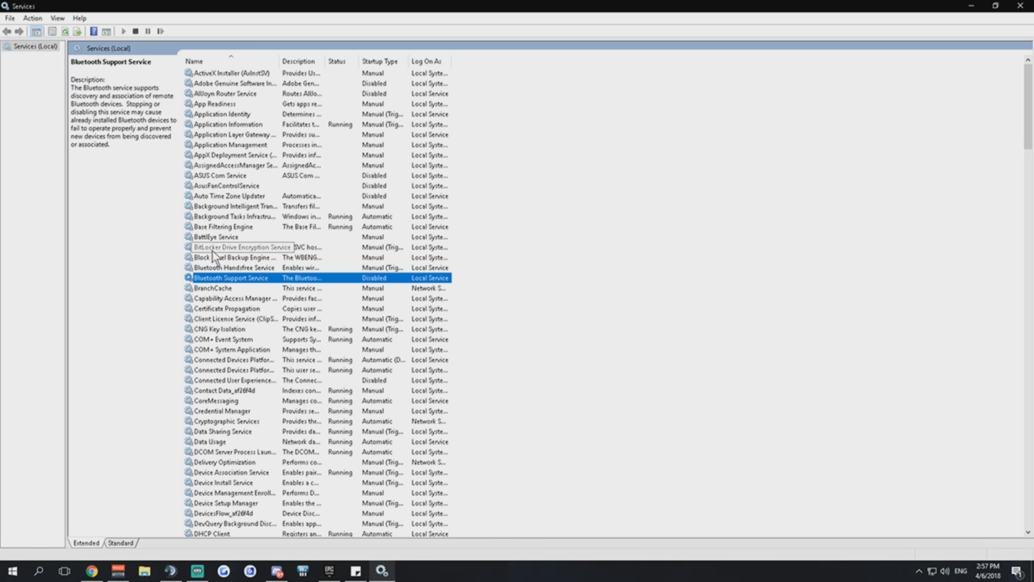
# Step: Find the Geolocation Service in the list and set its startup type to Disabled, saving the change
pyautogui.scroll(-1, 229, 315)
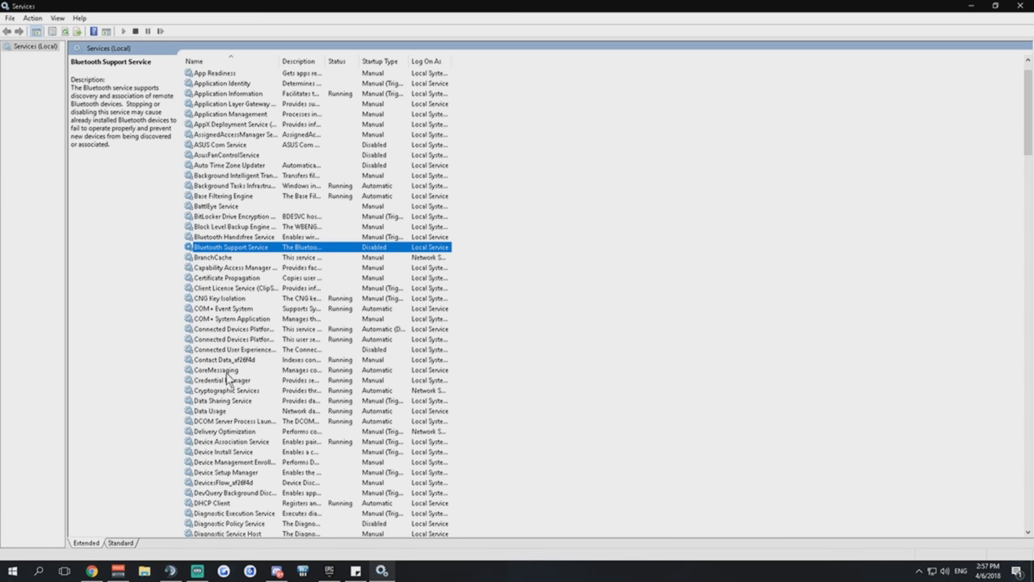
pyautogui.scroll(-2, 222, 424)
pyautogui.scroll(-1, 230, 331)
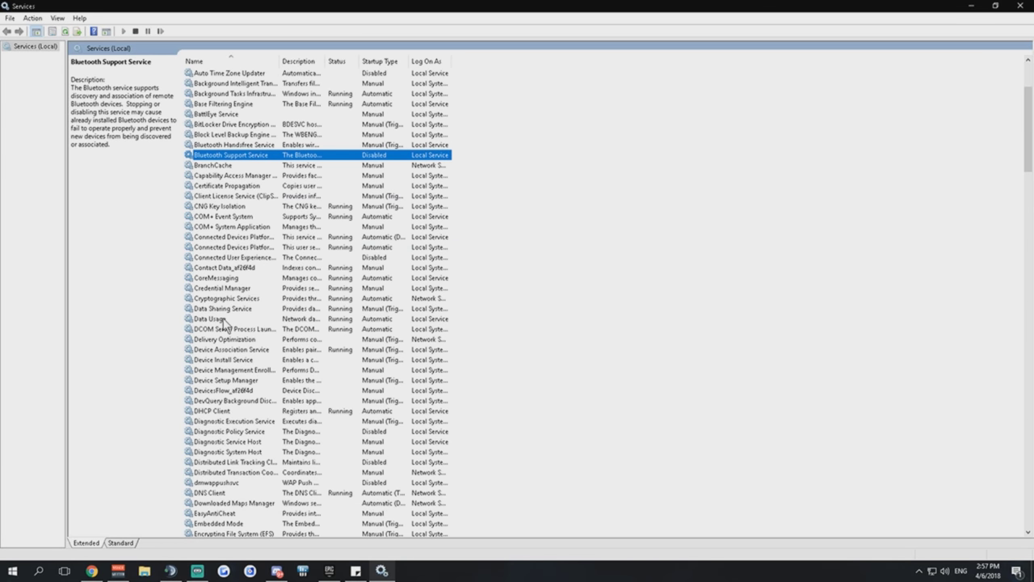
pyautogui.scroll(-1, 235, 321)
pyautogui.scroll(-4, 235, 319)
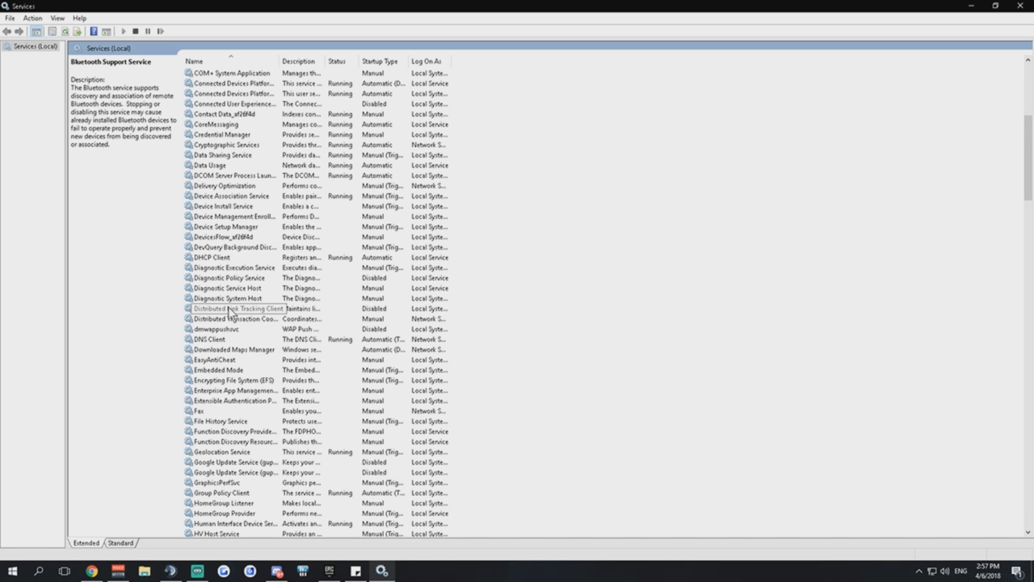
pyautogui.scroll(-3, 229, 312)
pyautogui.rightClick(235, 360)
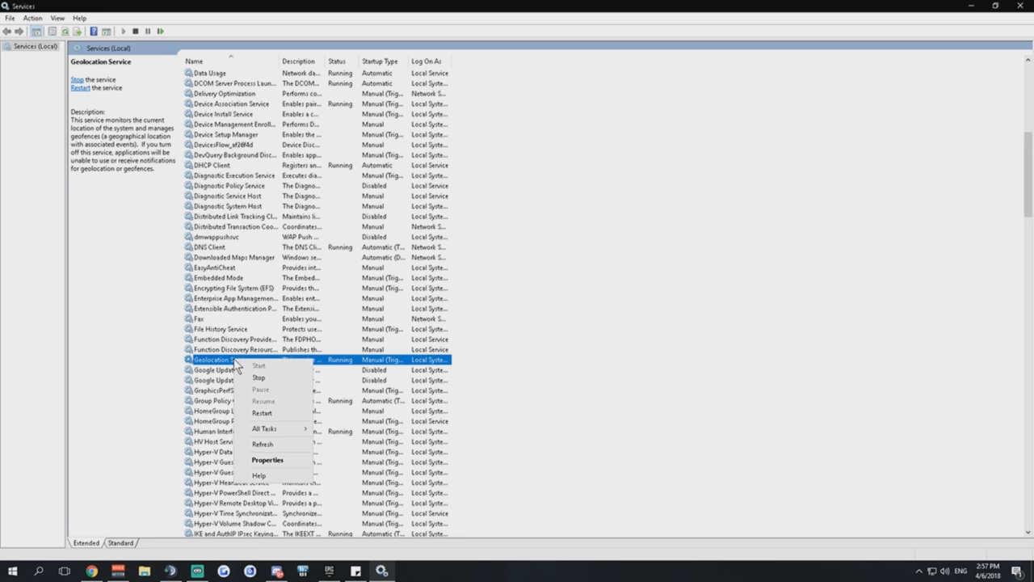
pyautogui.click(269, 459)
pyautogui.click(495, 272)
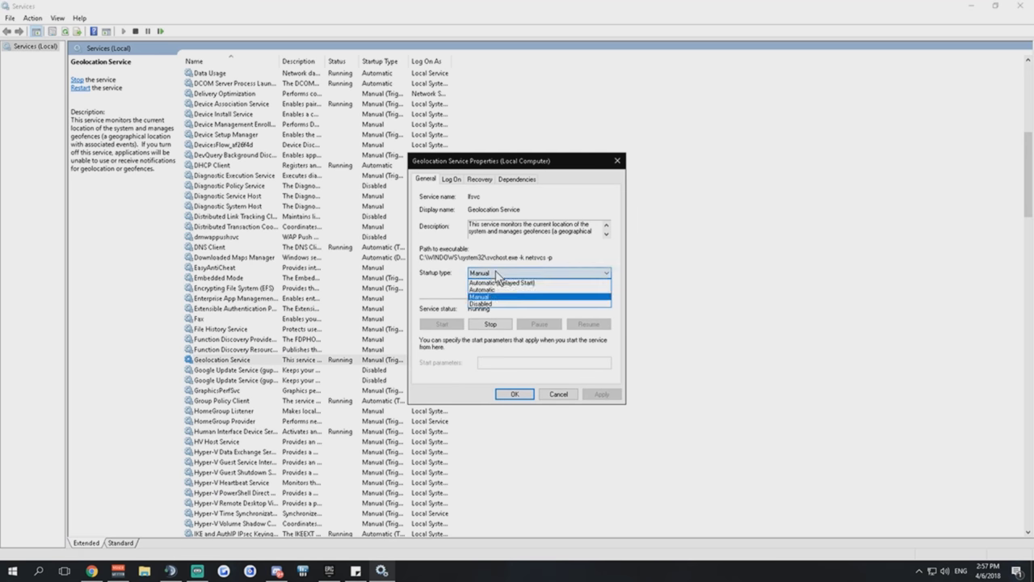
pyautogui.click(489, 303)
pyautogui.click(600, 393)
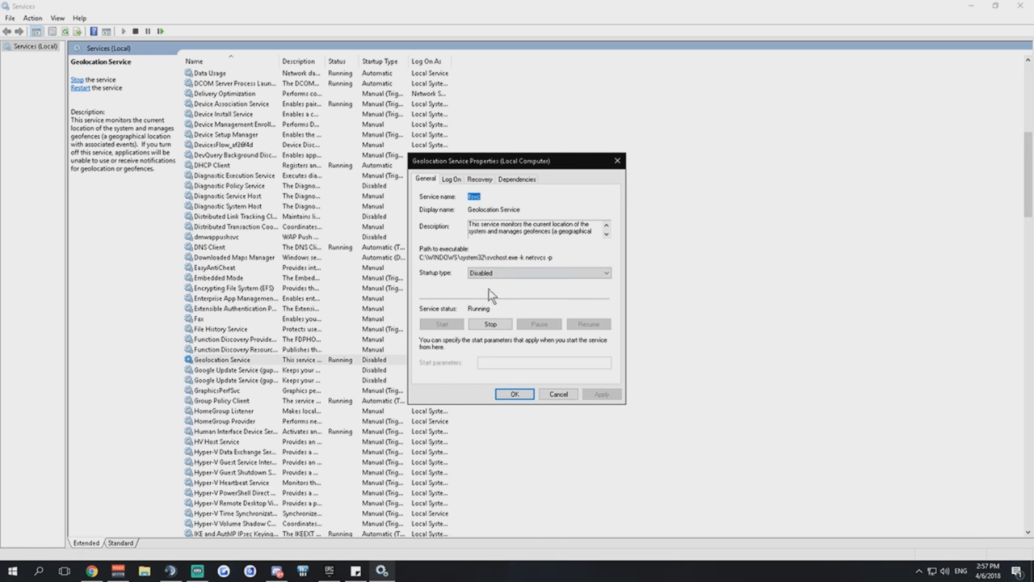
pyautogui.click(514, 394)
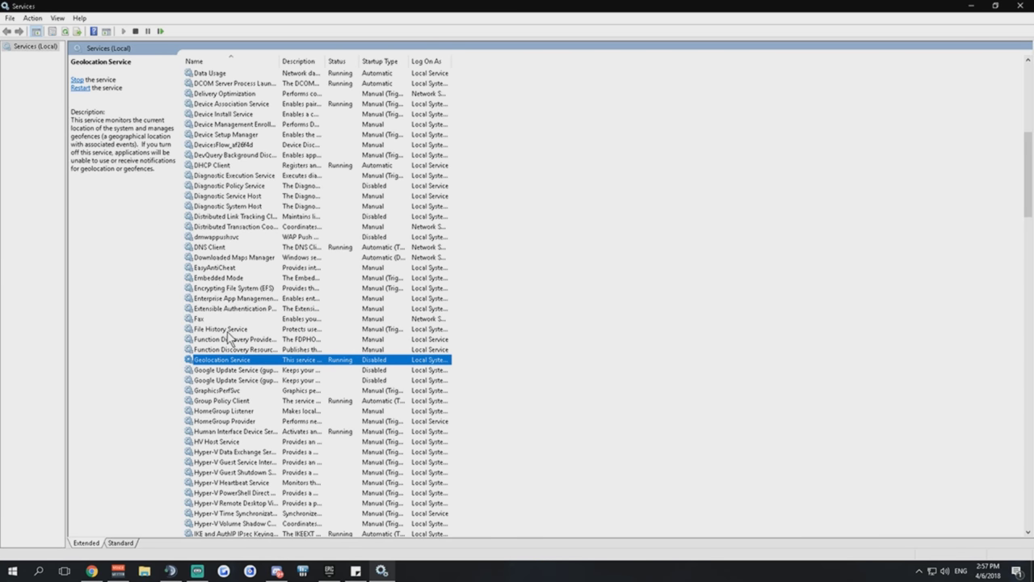
# Step: Locate the Phone Service in the list, change its startup type to Disabled and save its properties
pyautogui.scroll(-1, 244, 391)
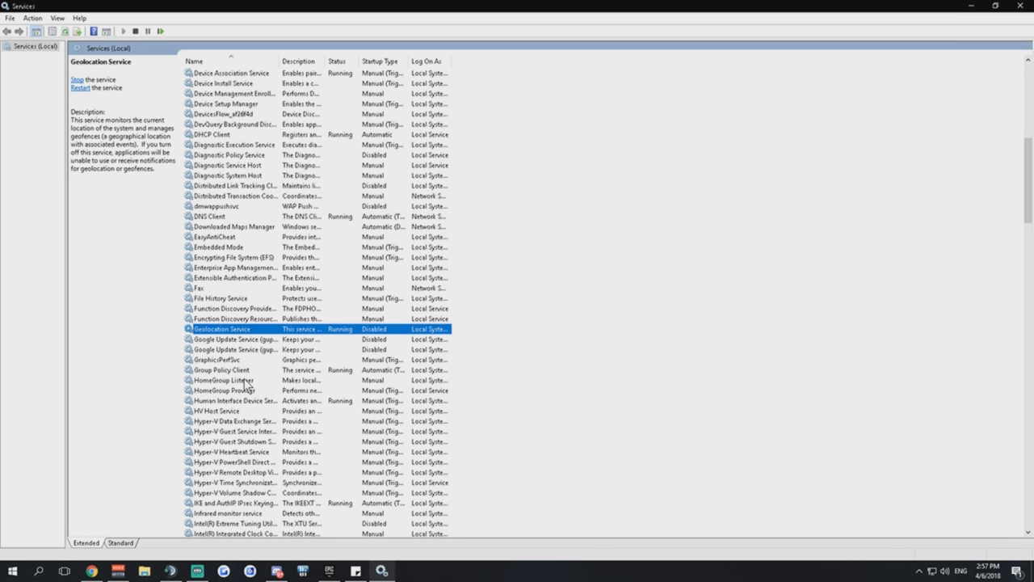
pyautogui.scroll(-4, 246, 384)
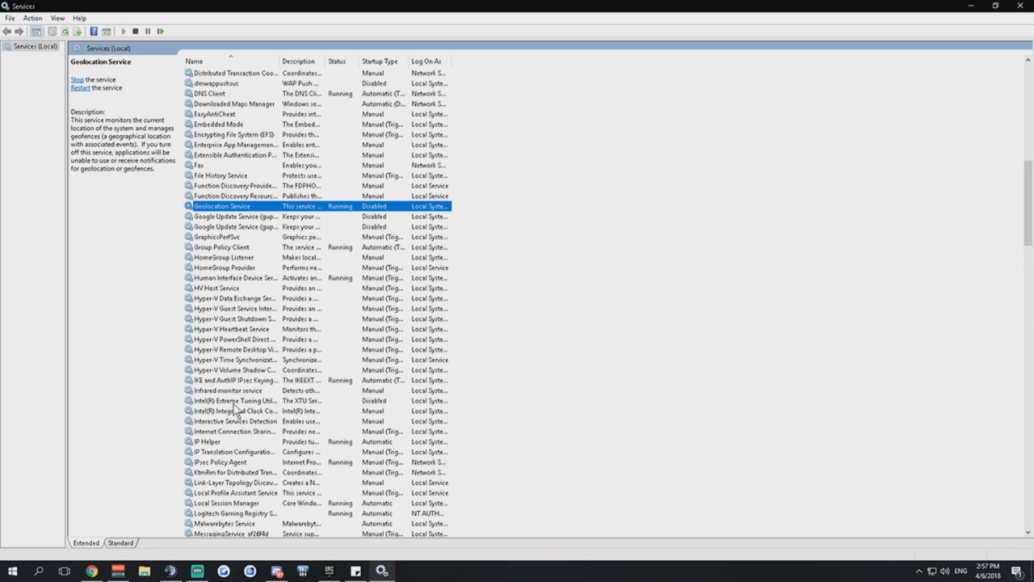
pyautogui.scroll(-10, 238, 408)
pyautogui.scroll(-3, 239, 408)
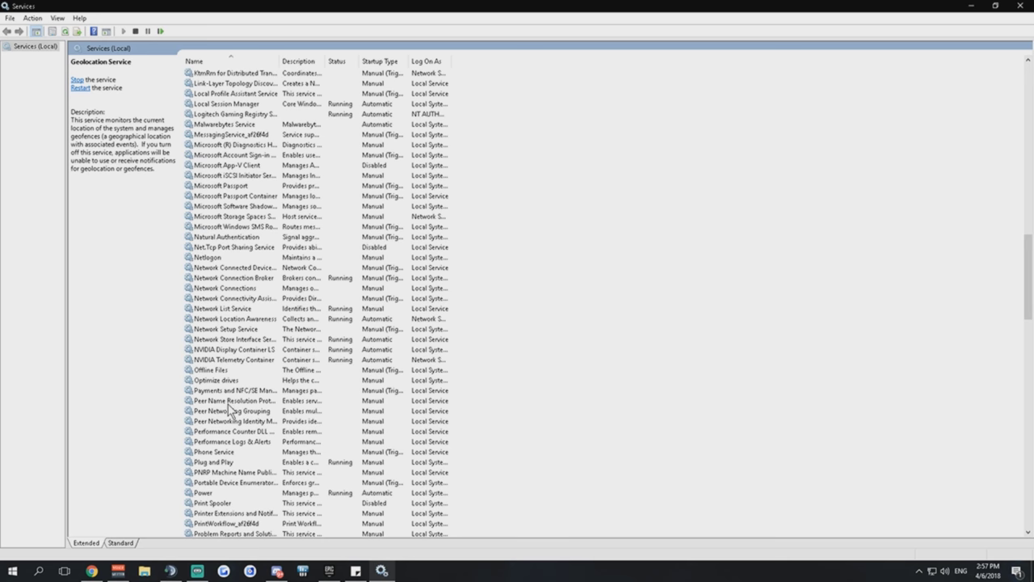
pyautogui.click(214, 453)
pyautogui.rightClick(218, 450)
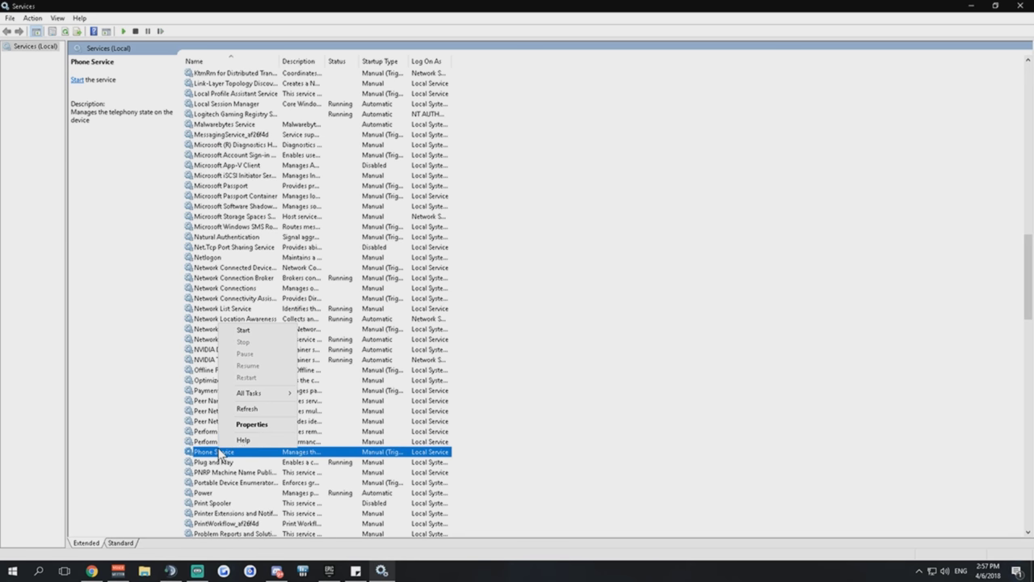
pyautogui.click(257, 425)
pyautogui.click(503, 272)
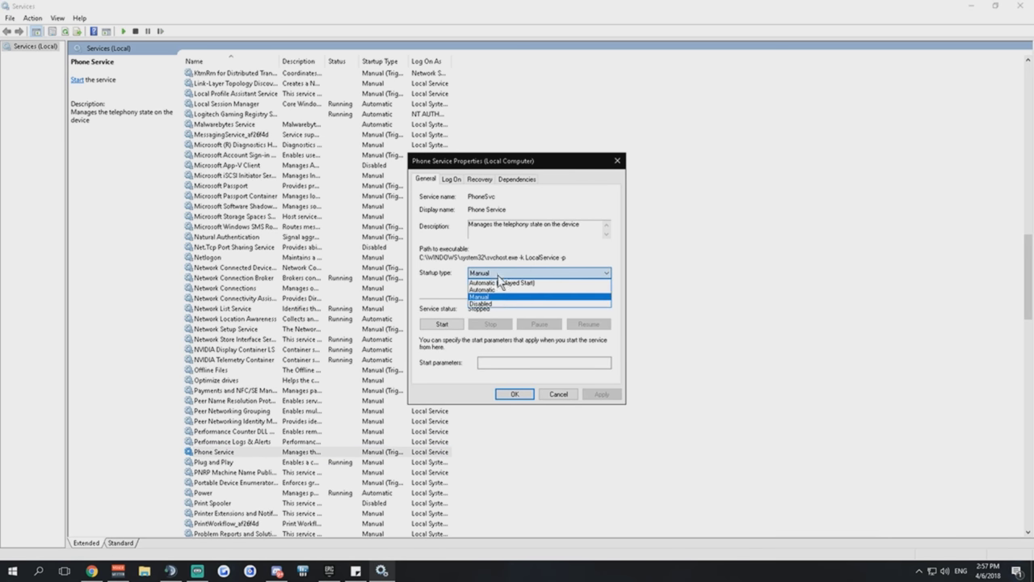
pyautogui.click(494, 305)
pyautogui.click(601, 395)
pyautogui.click(521, 394)
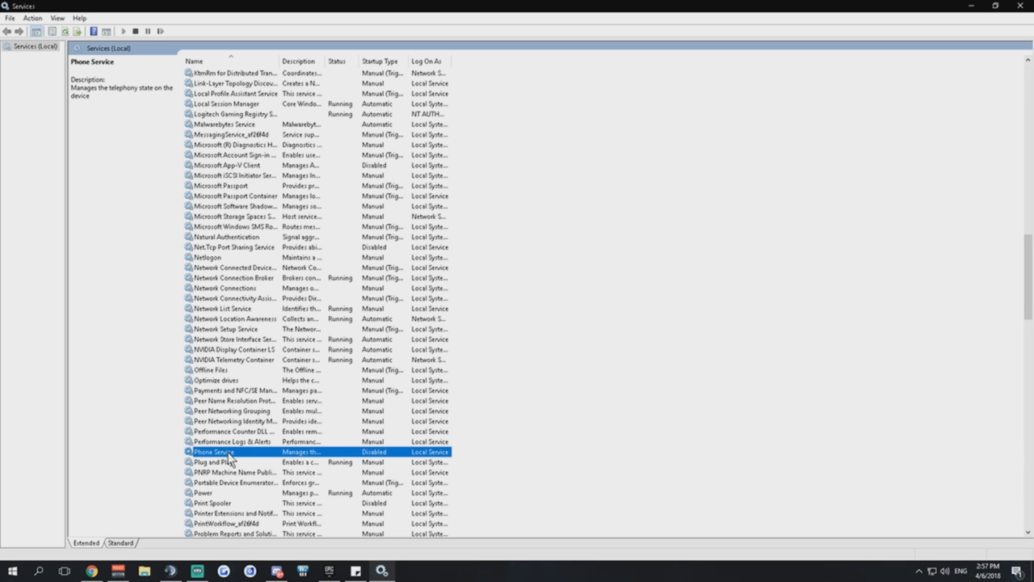
pyautogui.scroll(-1, 248, 467)
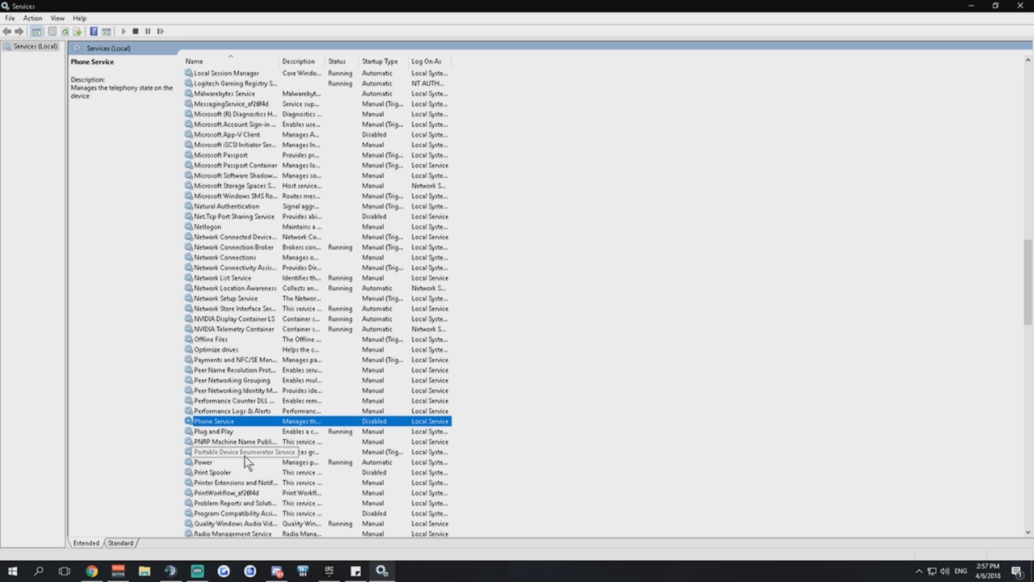
# Step: Find the Touch Keyboard and Handwriting Panel Service, check its startup type options in its properties and close them
pyautogui.scroll(-13, 243, 454)
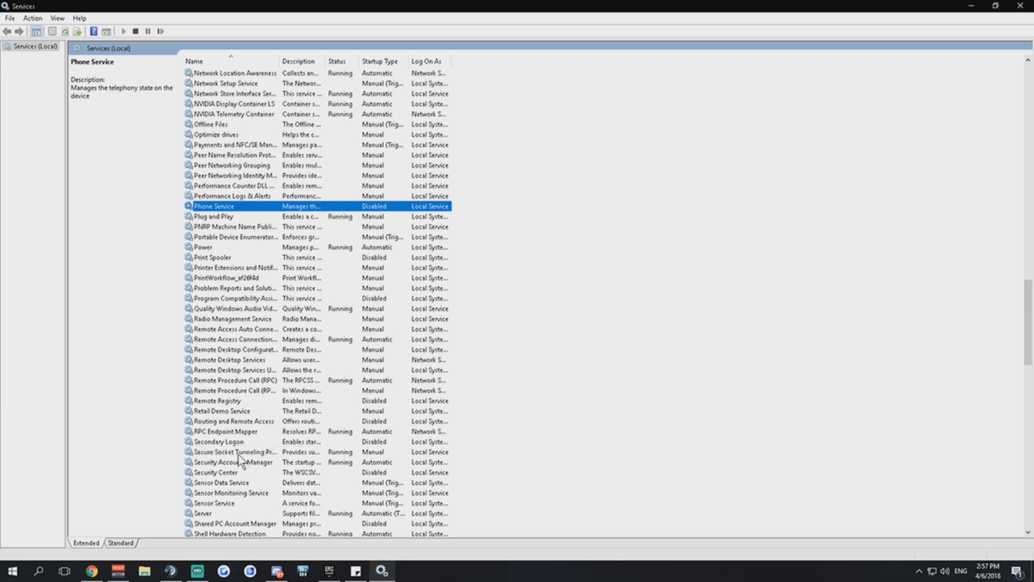
pyautogui.scroll(-6, 237, 452)
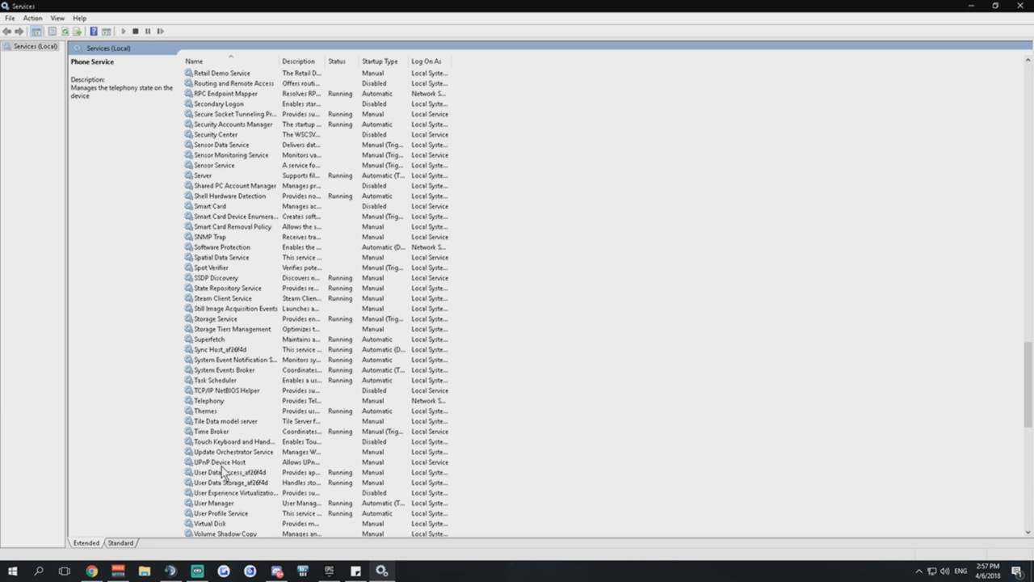
pyautogui.click(232, 411)
pyautogui.rightClick(234, 412)
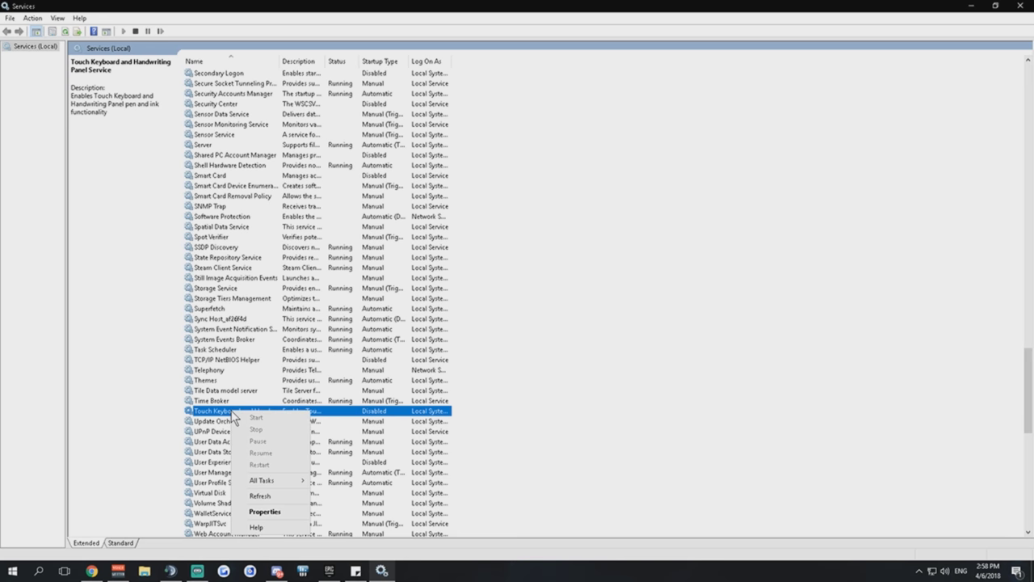
pyautogui.click(264, 512)
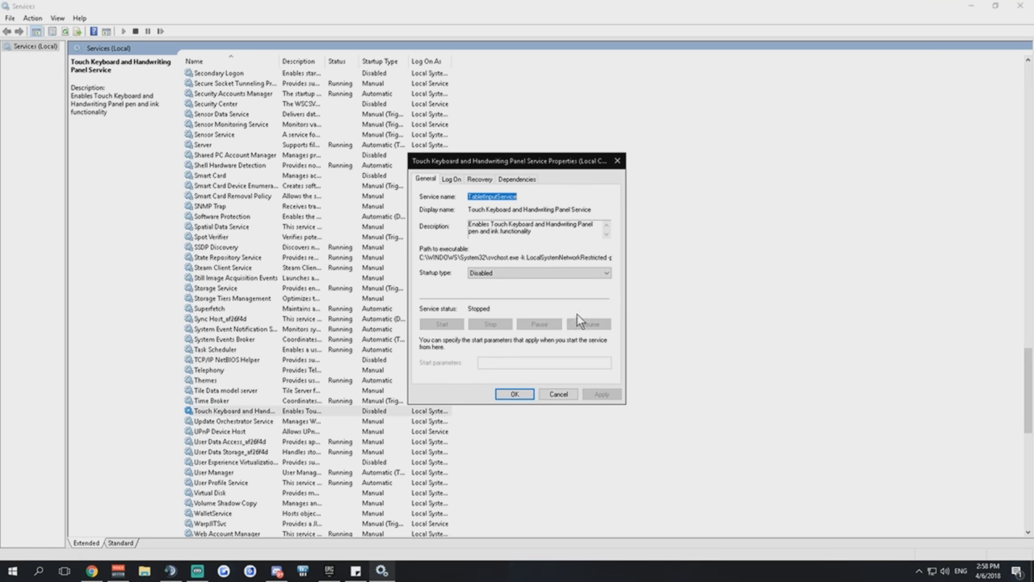
pyautogui.click(501, 275)
pyautogui.click(562, 373)
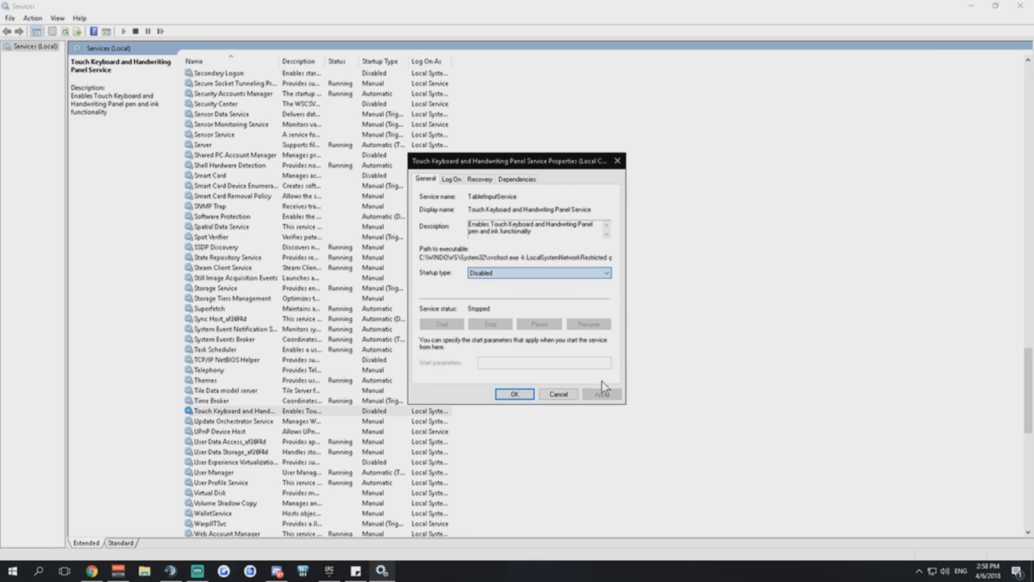
pyautogui.click(521, 395)
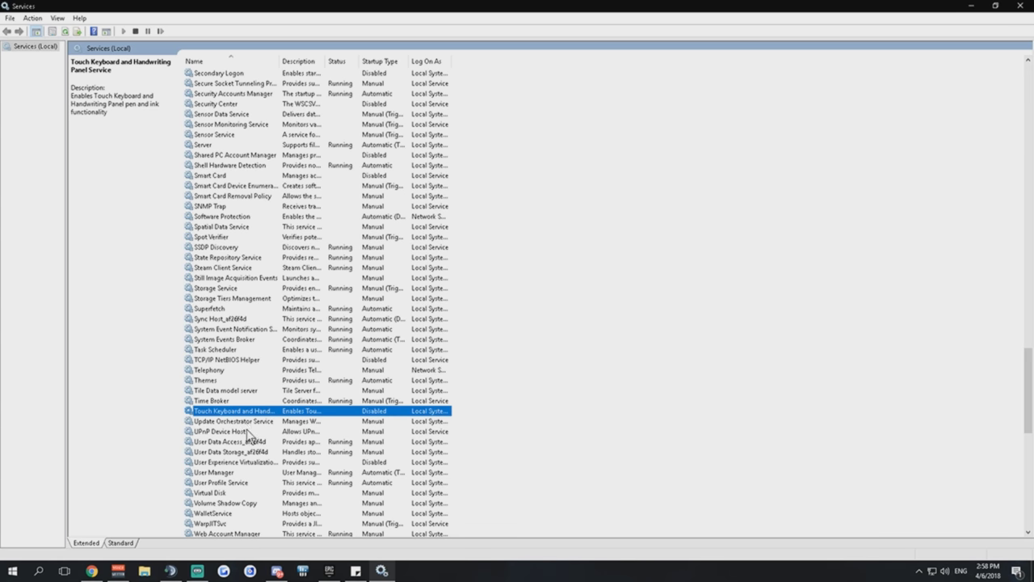
# Step: Set the Windows Biometric Service's startup type to Disabled, apply the change and close its properties
pyautogui.scroll(-7, 246, 429)
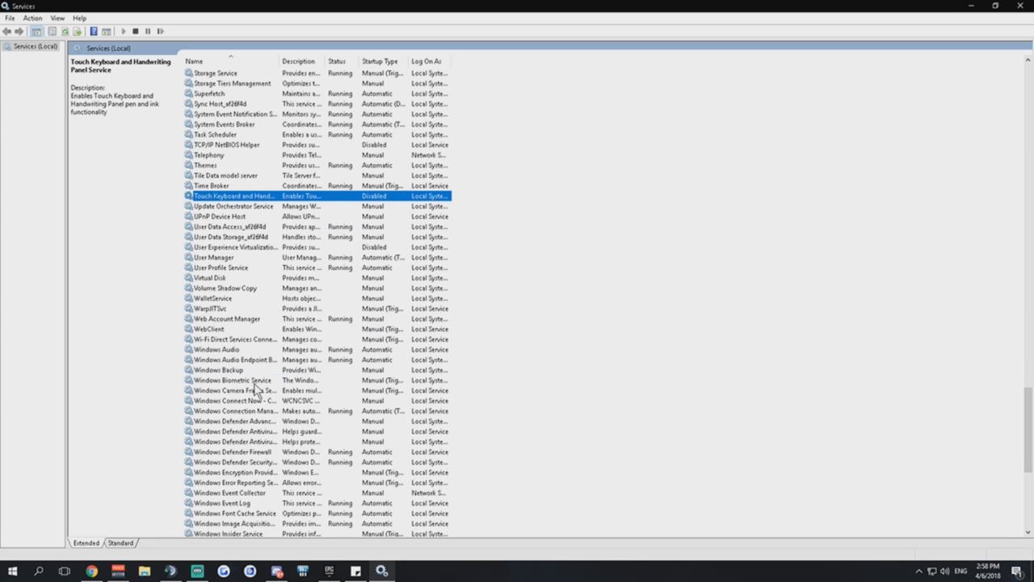
pyautogui.click(256, 381)
pyautogui.rightClick(260, 380)
pyautogui.click(291, 481)
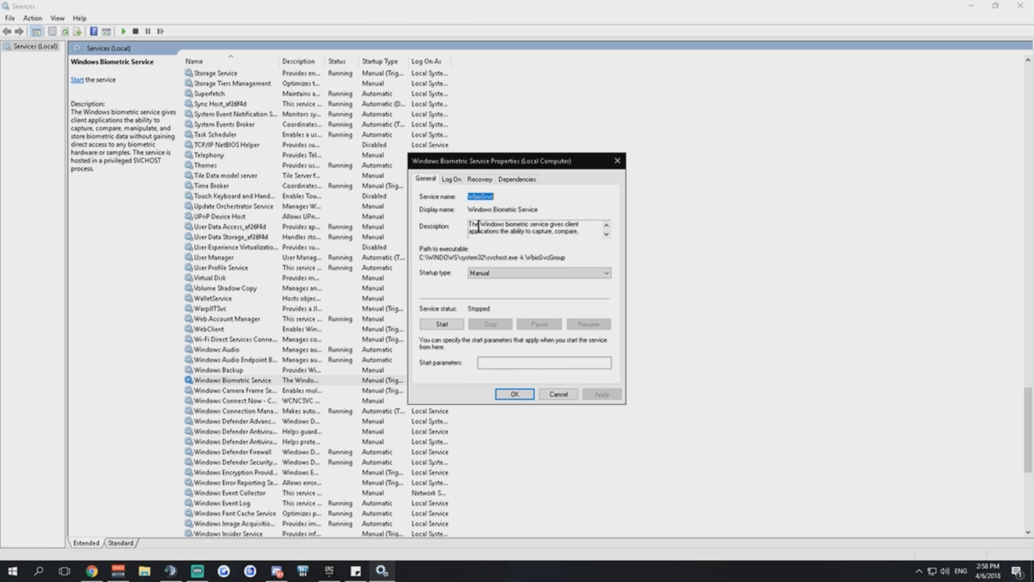
pyautogui.click(521, 272)
pyautogui.click(496, 304)
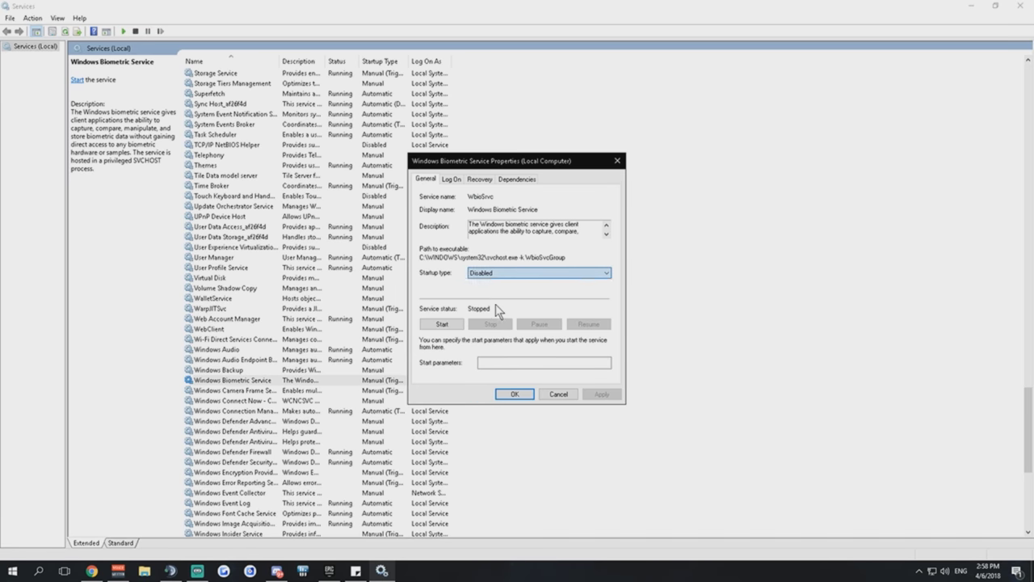
pyautogui.click(600, 395)
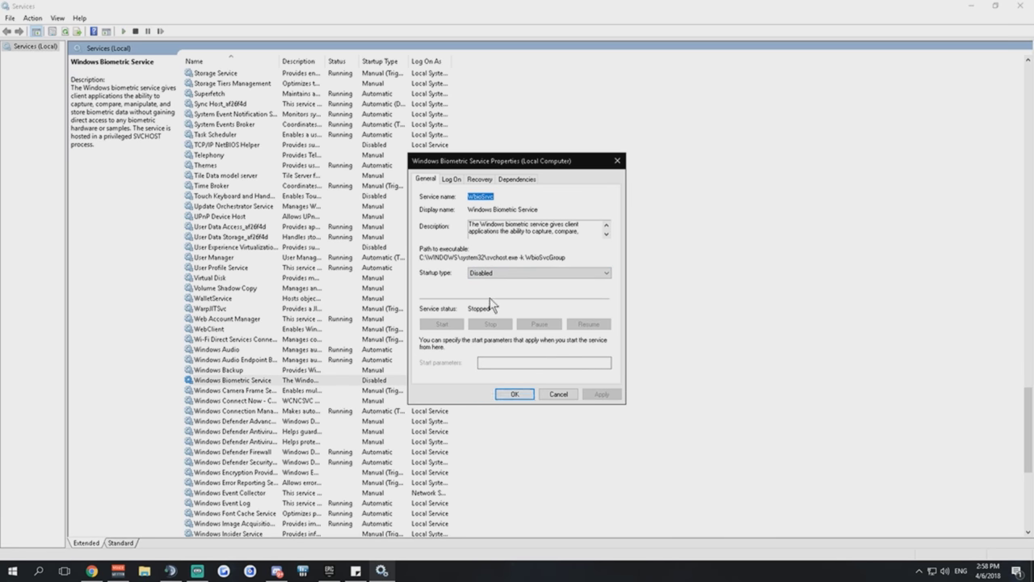
pyautogui.click(514, 393)
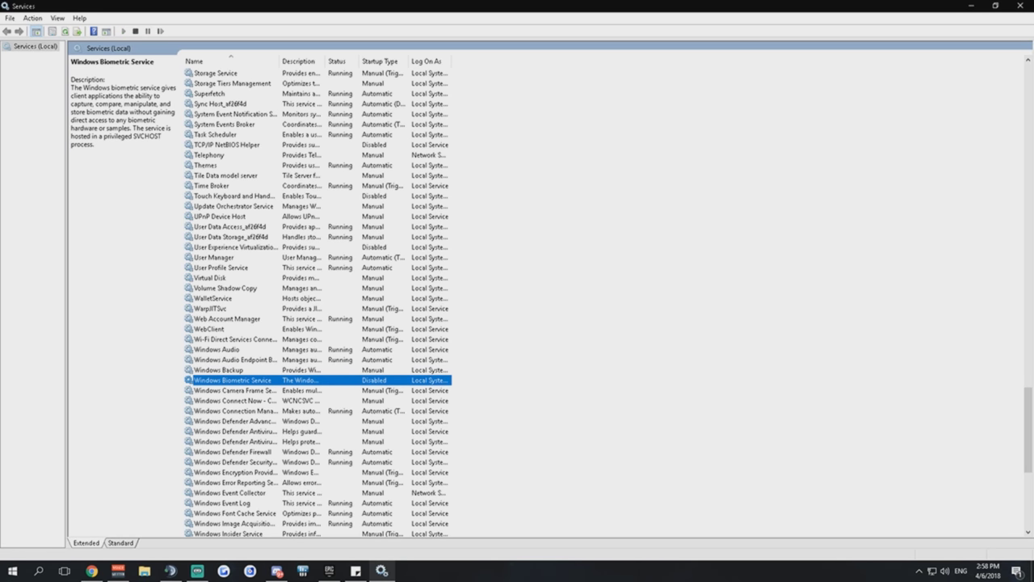
# Step: Find the Windows Mobile Hotspot Service, change its startup type to Disabled, apply it and close its properties
pyautogui.scroll(-2, 235, 400)
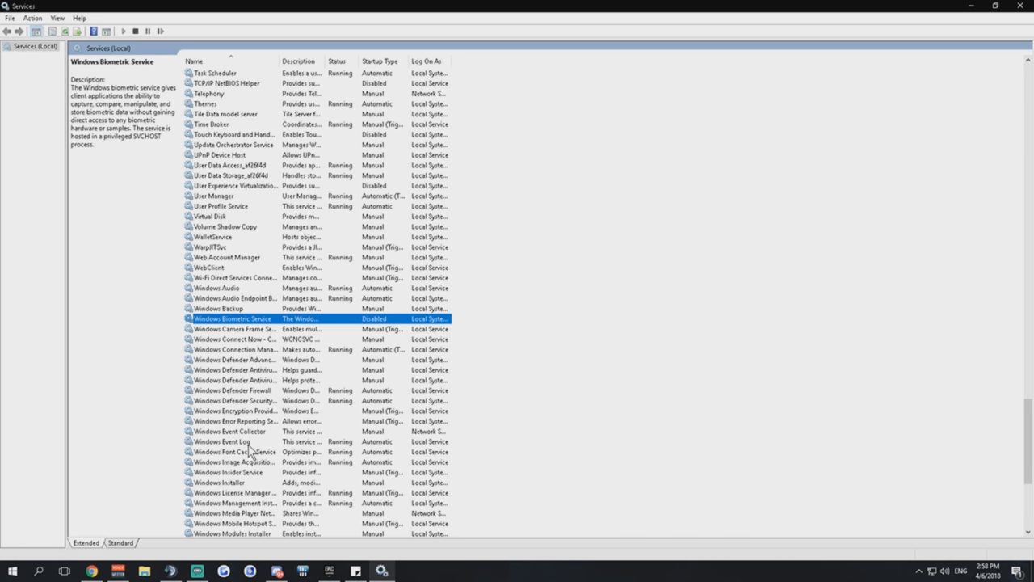
pyautogui.scroll(-4, 257, 468)
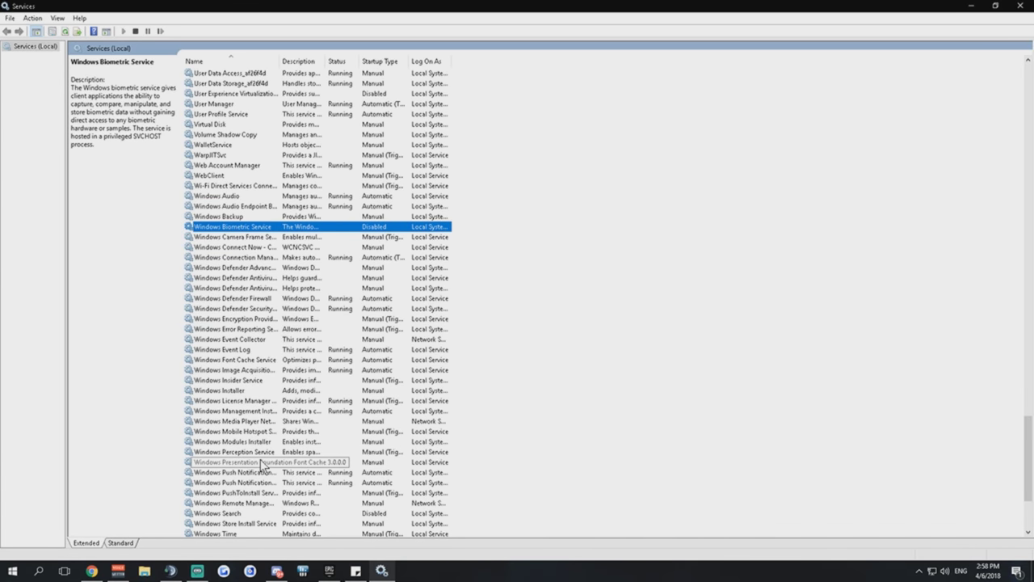
pyautogui.click(257, 401)
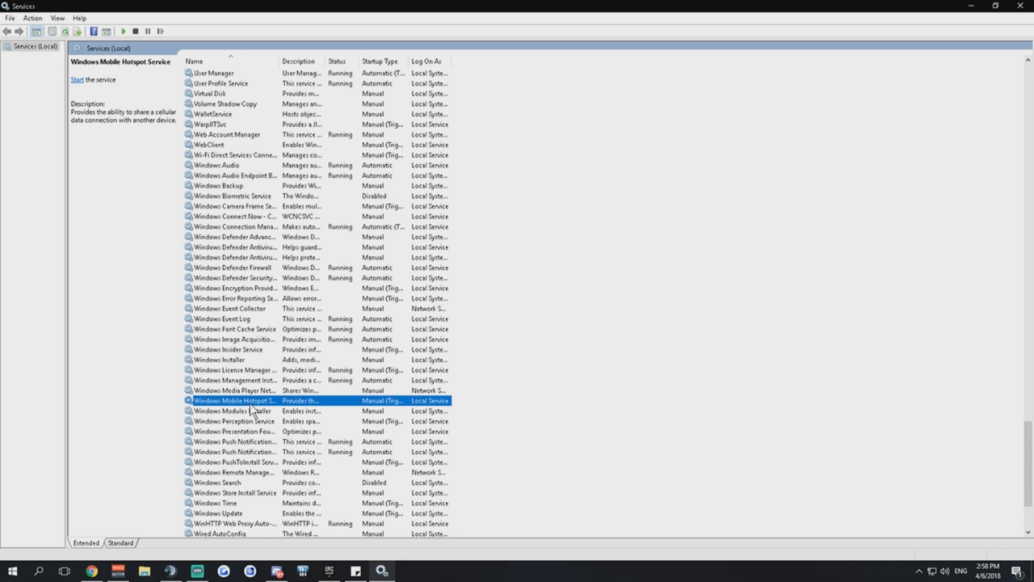
pyautogui.rightClick(254, 401)
pyautogui.click(282, 504)
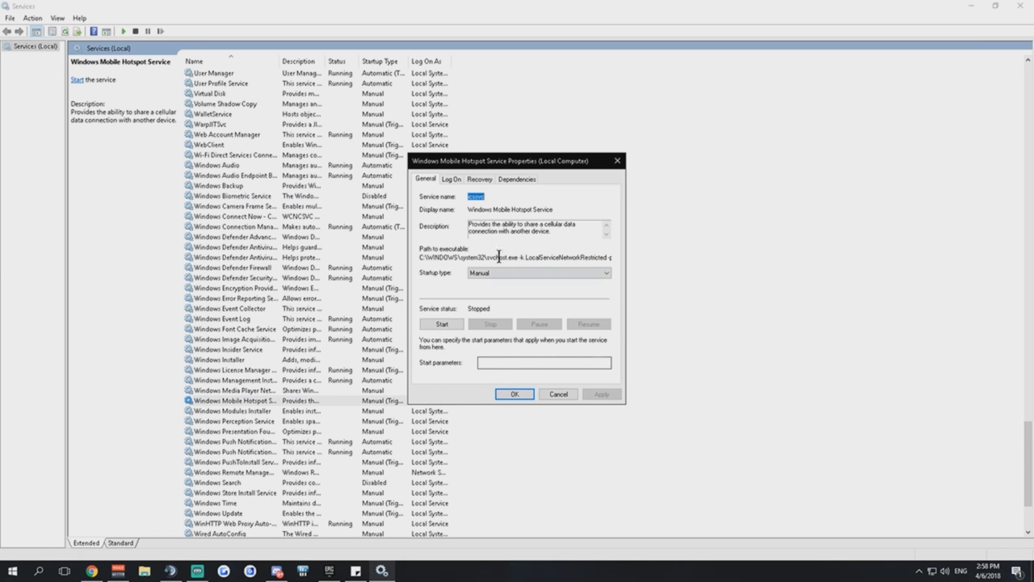
pyautogui.click(533, 273)
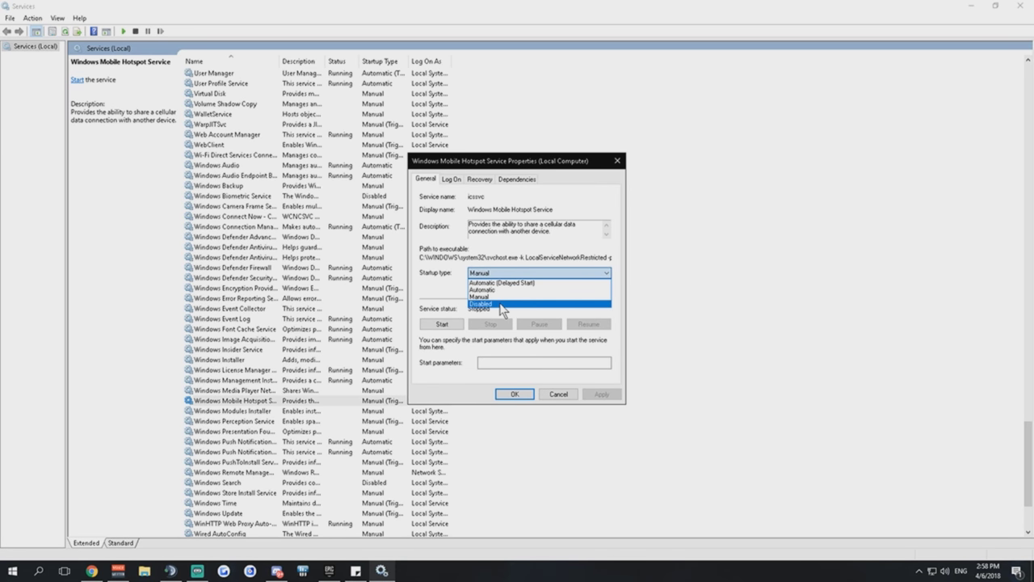
pyautogui.click(501, 304)
pyautogui.click(601, 394)
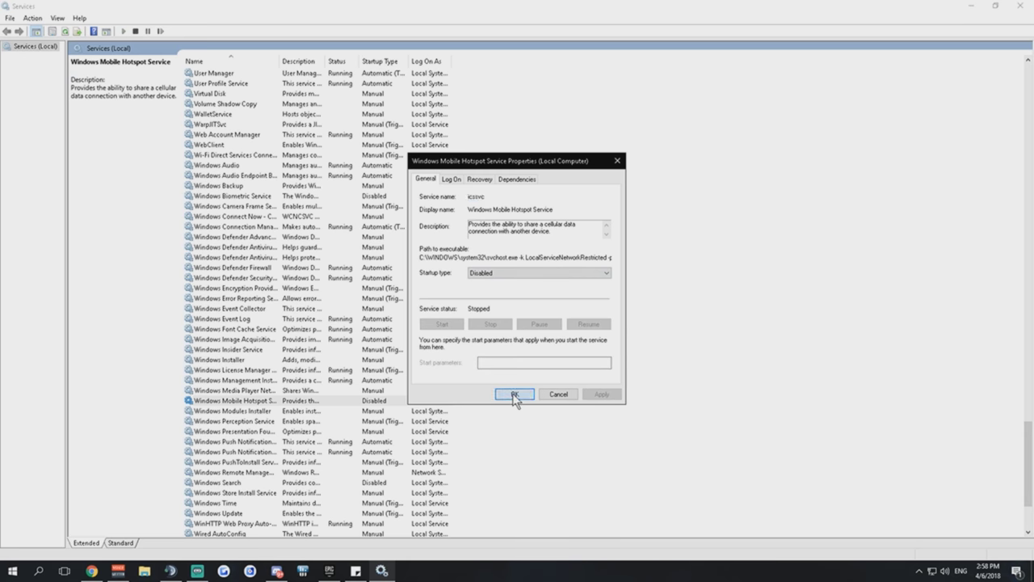
pyautogui.click(514, 395)
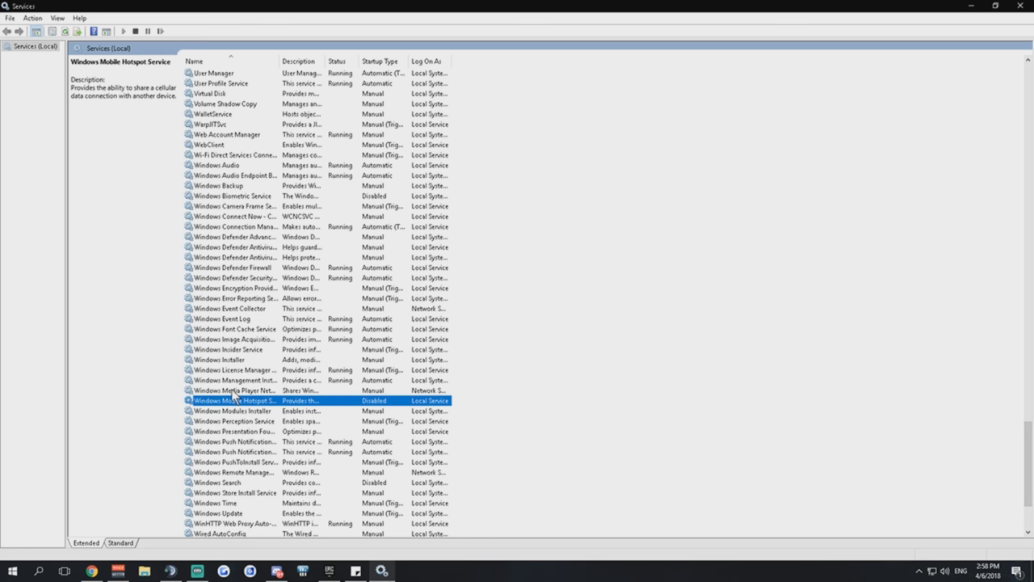
# Step: Return to the start of the services list and review entries there, including the Adobe Genuine Software Integrity Service
pyautogui.moveTo(1027, 437); pyautogui.dragTo(1010, 77)
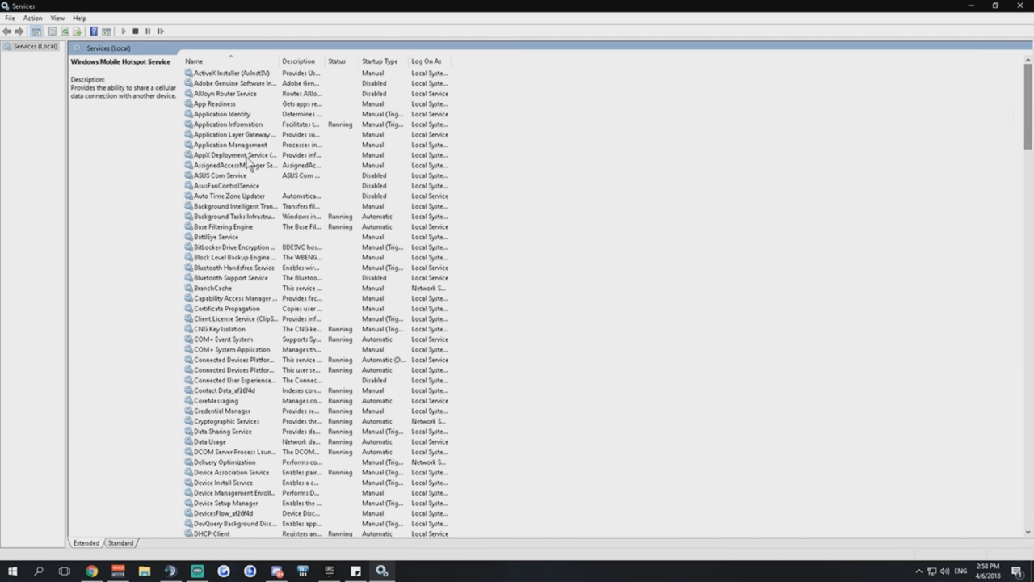
pyautogui.click(226, 155)
pyautogui.click(216, 104)
pyautogui.click(220, 84)
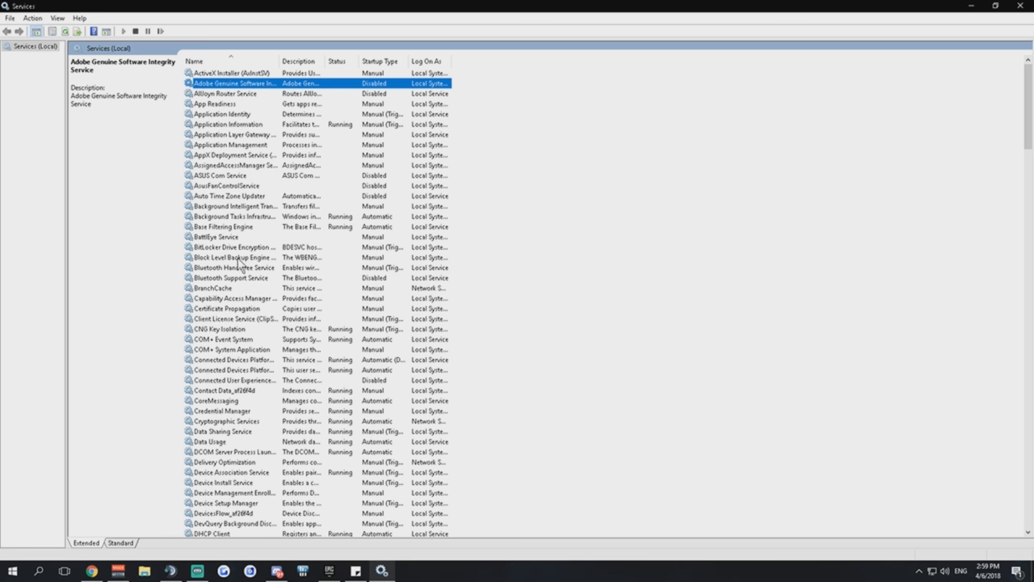
# Step: Locate the Downloaded Maps Manager service, set its startup type to Disabled, apply the change and close its properties
pyautogui.scroll(-2, 221, 229)
pyautogui.scroll(-1, 212, 361)
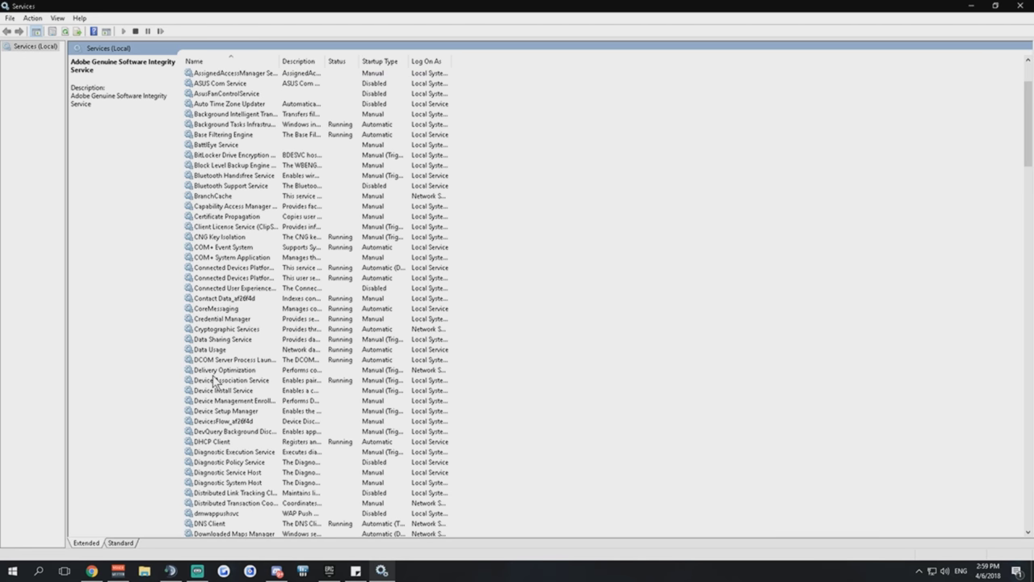
pyautogui.scroll(-2, 215, 502)
pyautogui.click(223, 442)
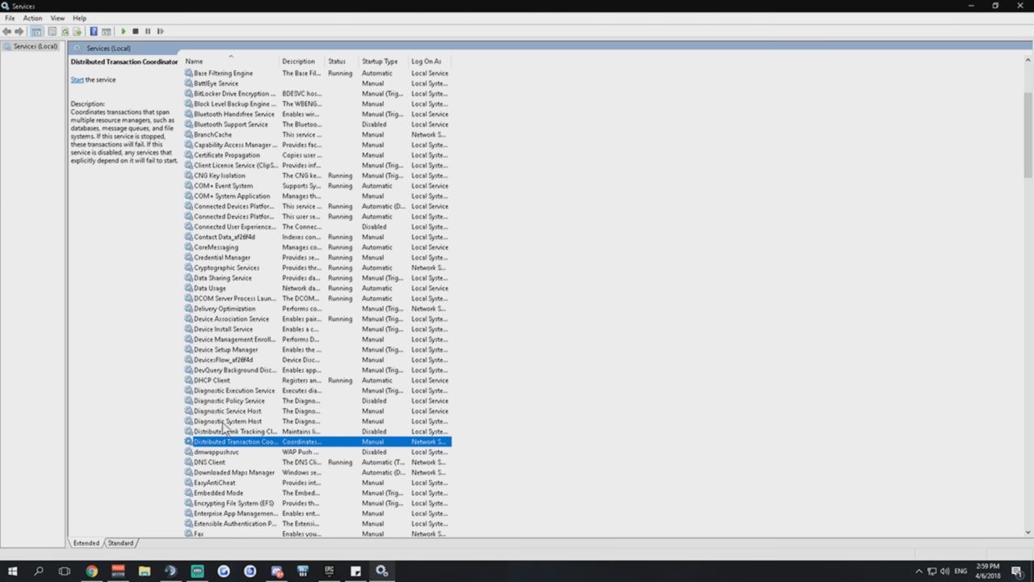
pyautogui.click(214, 471)
pyautogui.rightClick(215, 473)
pyautogui.click(256, 450)
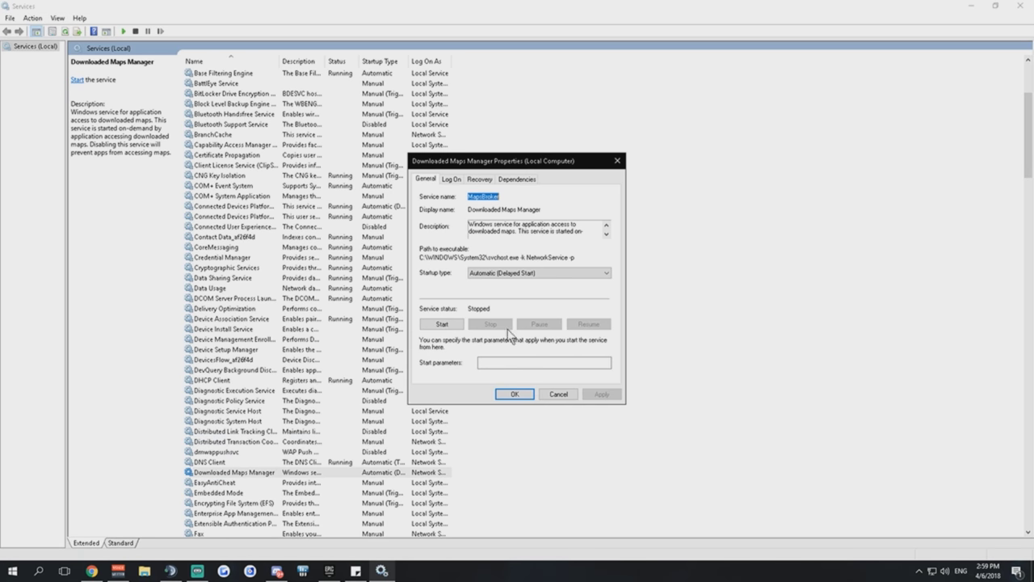
pyautogui.click(524, 273)
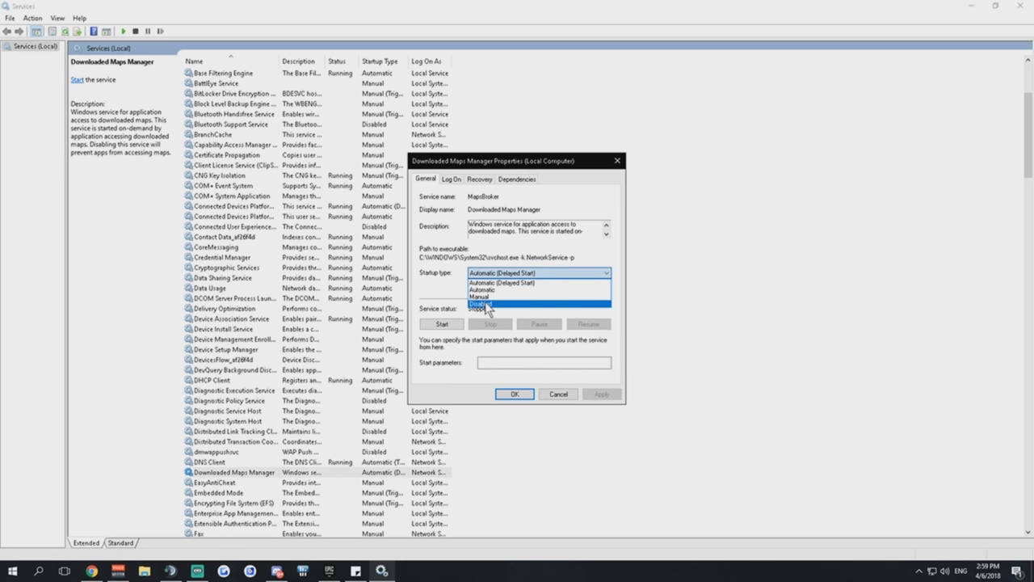
pyautogui.click(485, 303)
pyautogui.click(599, 394)
pyautogui.click(513, 394)
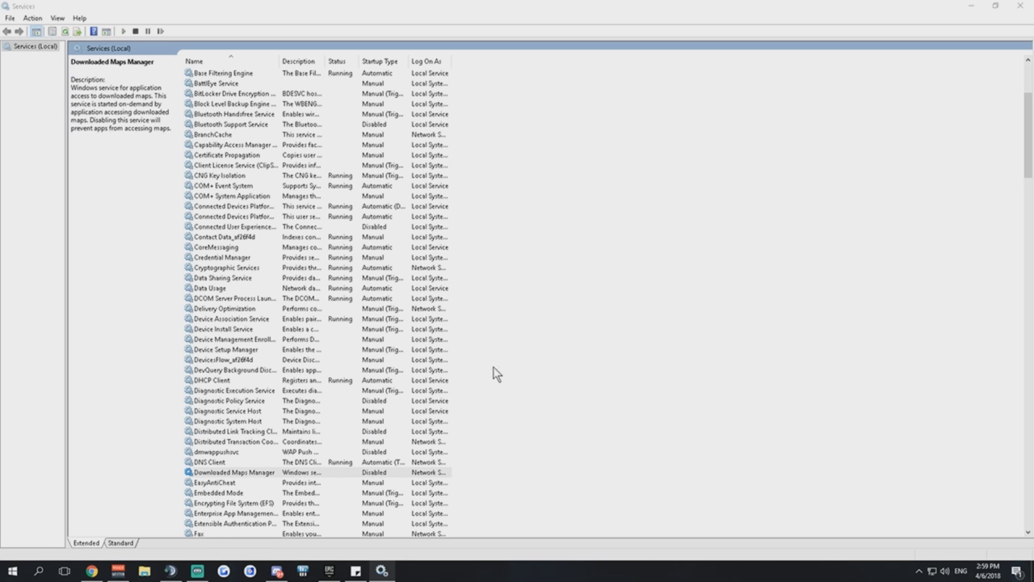
# Step: Review the services listed from Downloaded Maps Manager through the Hyper-V, Intel and Internet Connection Sharing entries
pyautogui.scroll(-4, 267, 367)
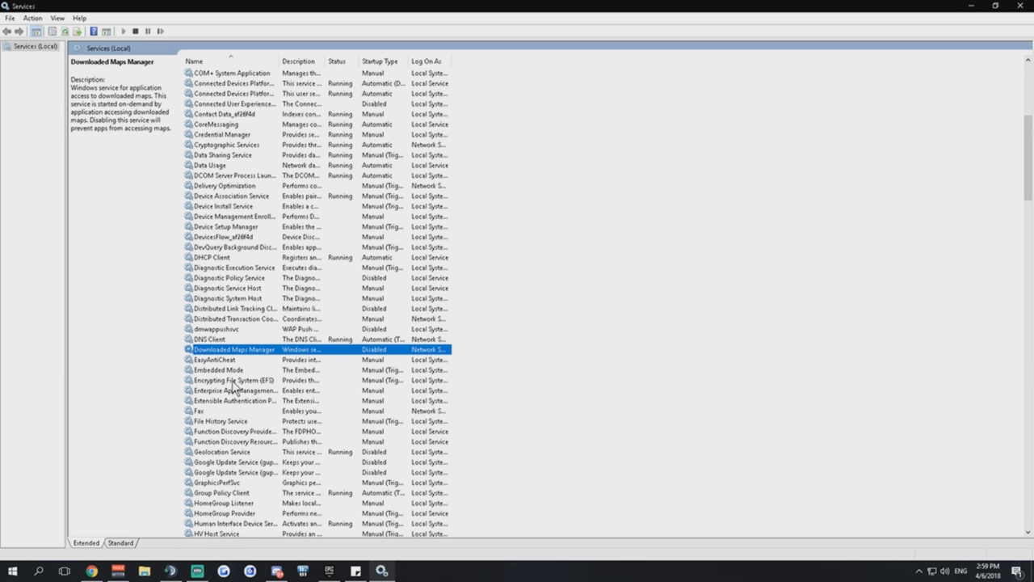
pyautogui.scroll(-1, 226, 425)
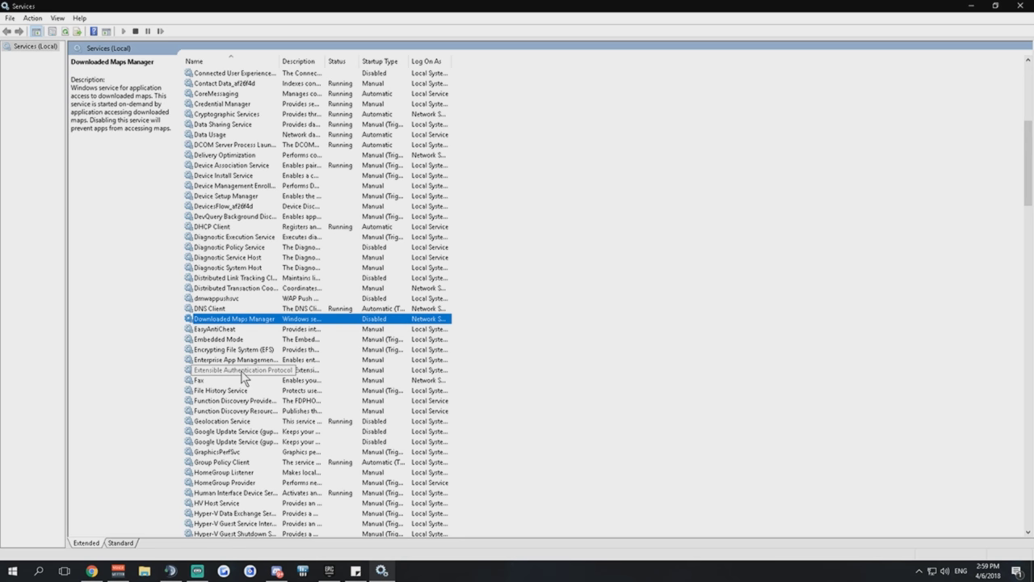
pyautogui.scroll(-2, 241, 374)
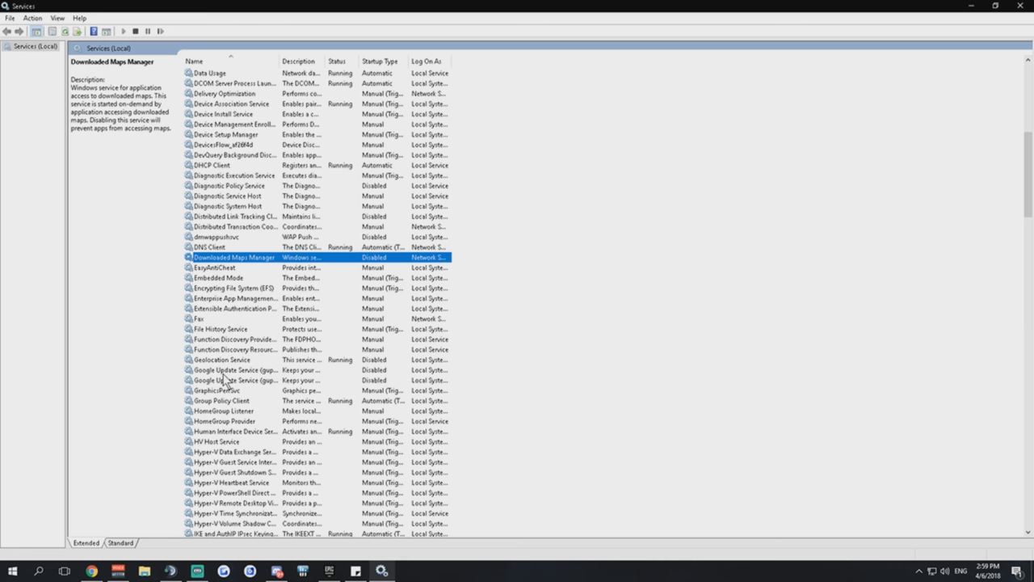
pyautogui.scroll(-3, 233, 339)
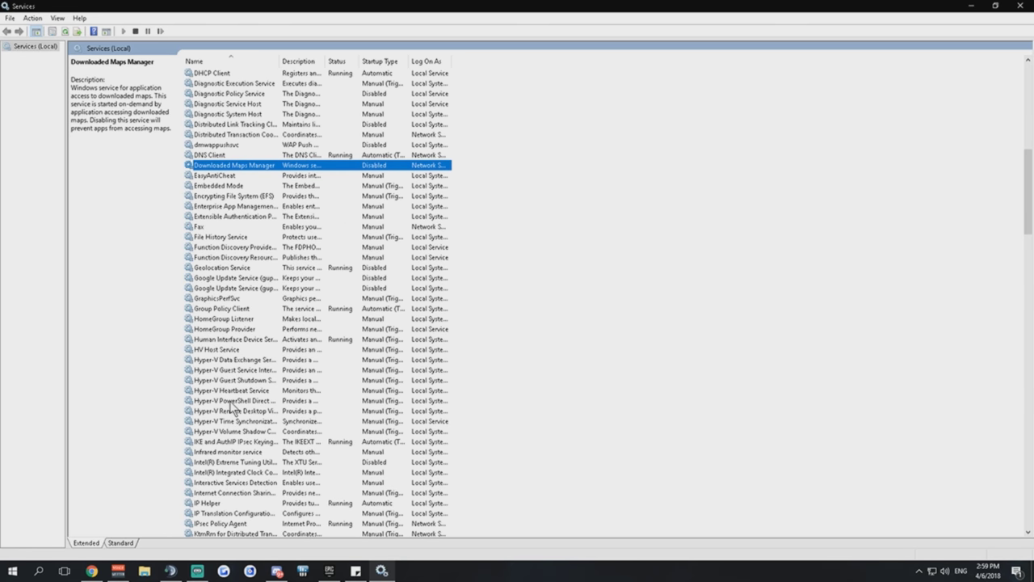
pyautogui.scroll(-1, 235, 410)
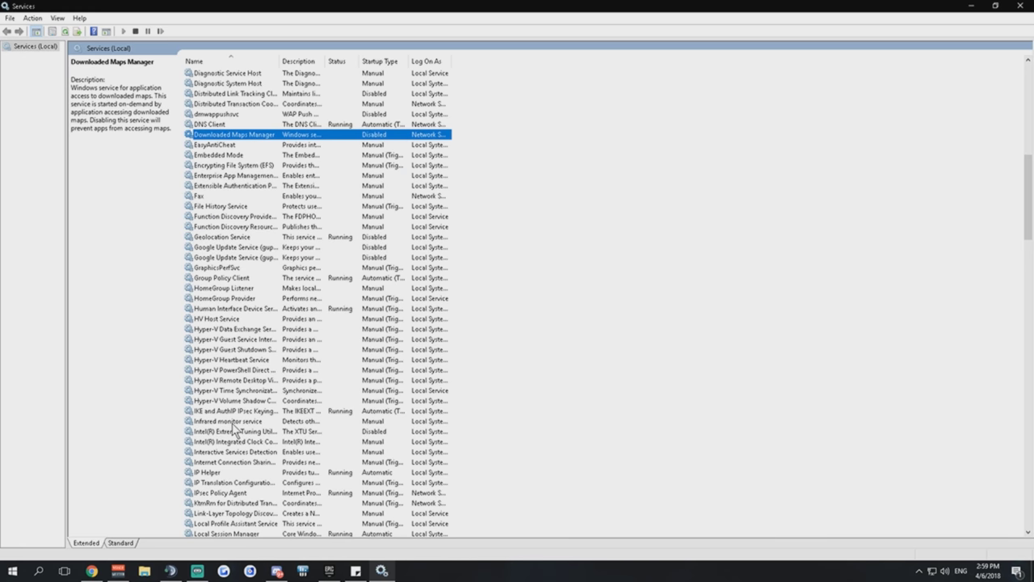
pyautogui.scroll(-2, 234, 430)
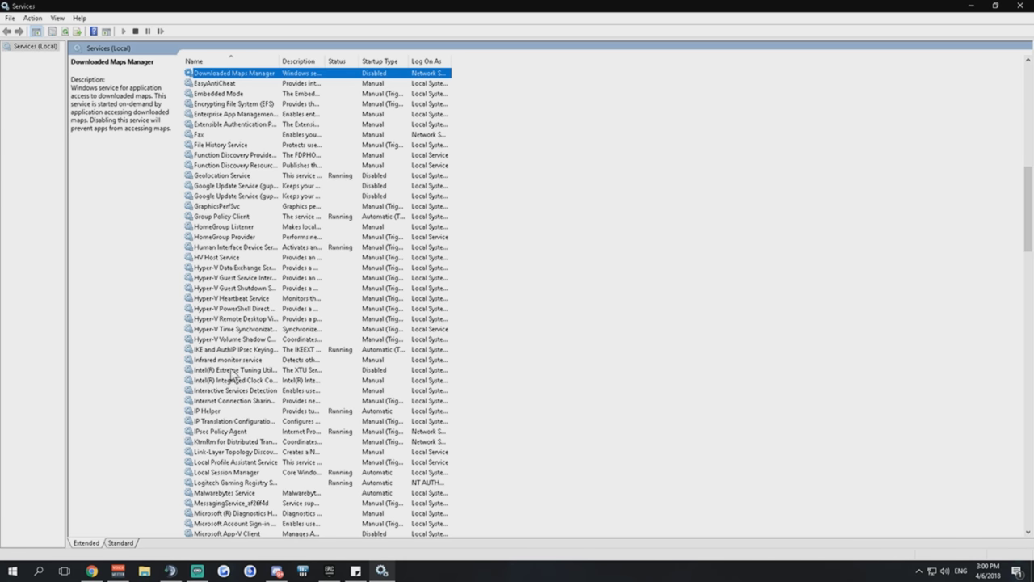
pyautogui.scroll(-1, 231, 380)
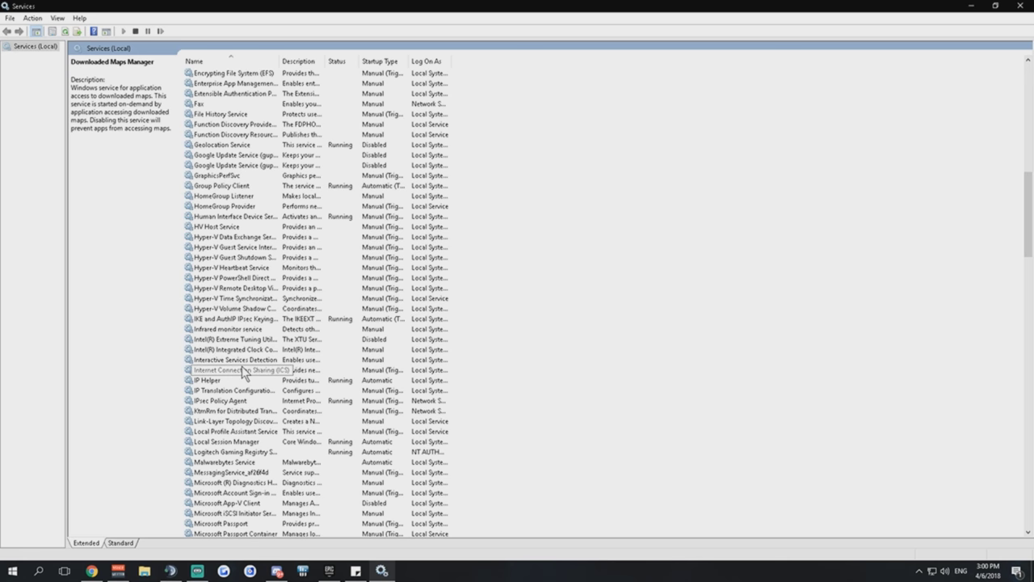
# Step: Find the Print Spooler service, choose Disabled as its startup type and confirm its properties
pyautogui.scroll(-15, 243, 372)
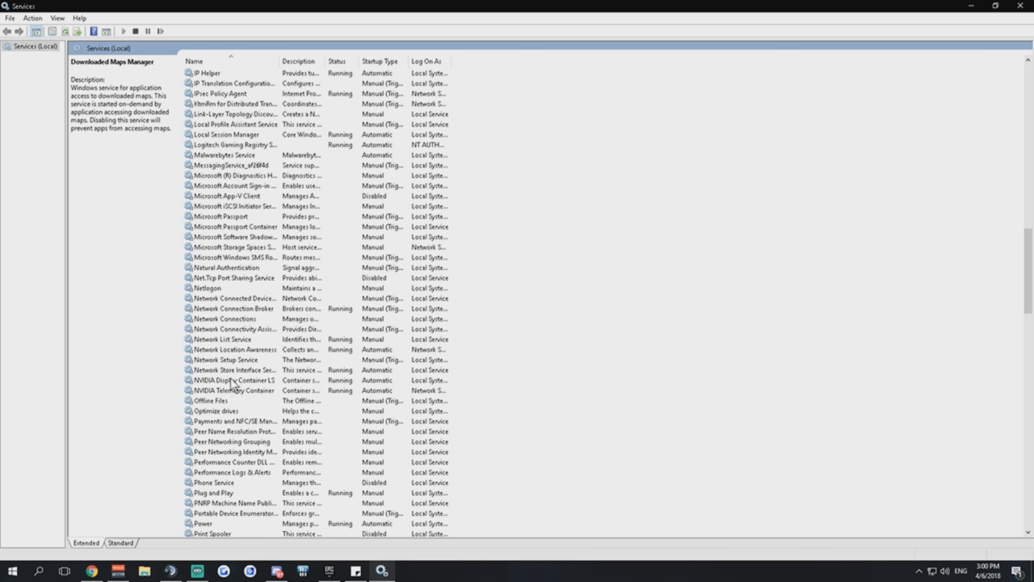
pyautogui.rightClick(229, 380)
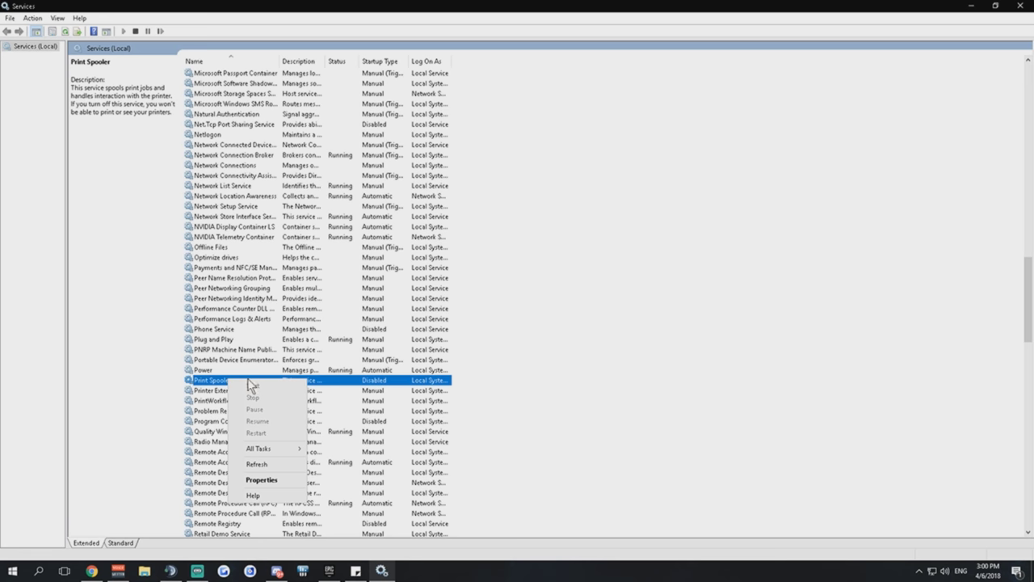
pyautogui.click(261, 479)
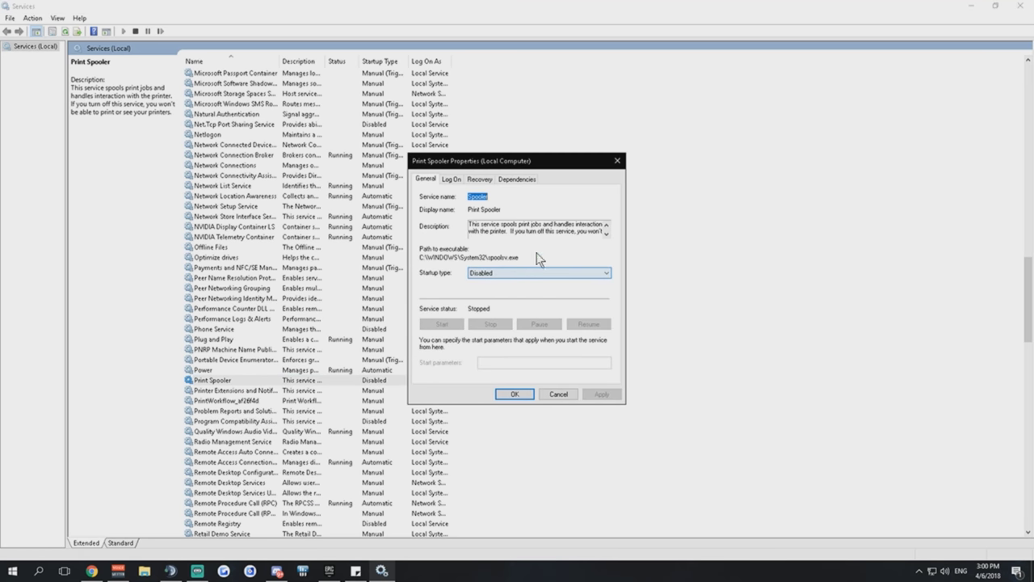
pyautogui.click(502, 274)
pyautogui.click(487, 305)
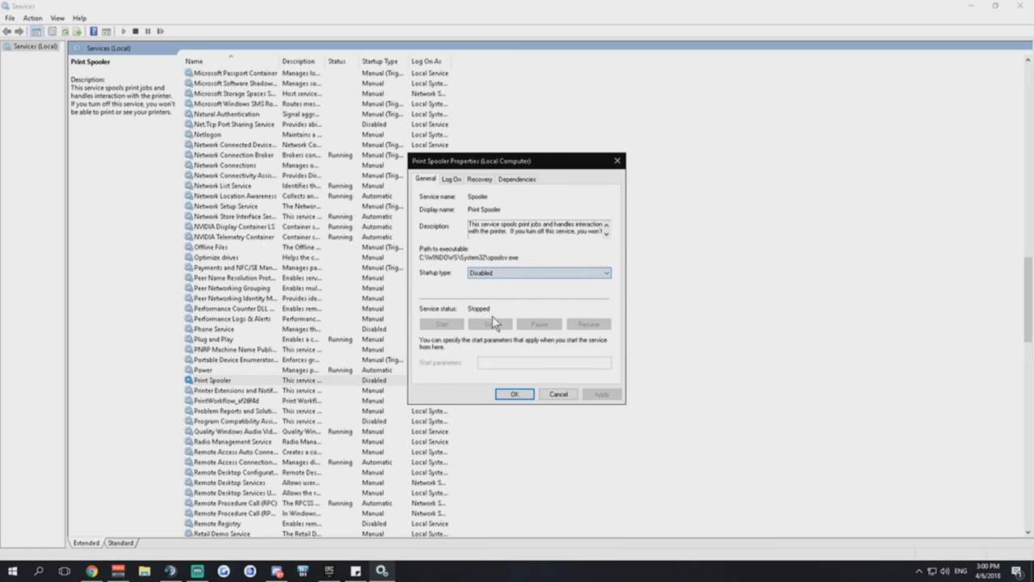
pyautogui.click(516, 394)
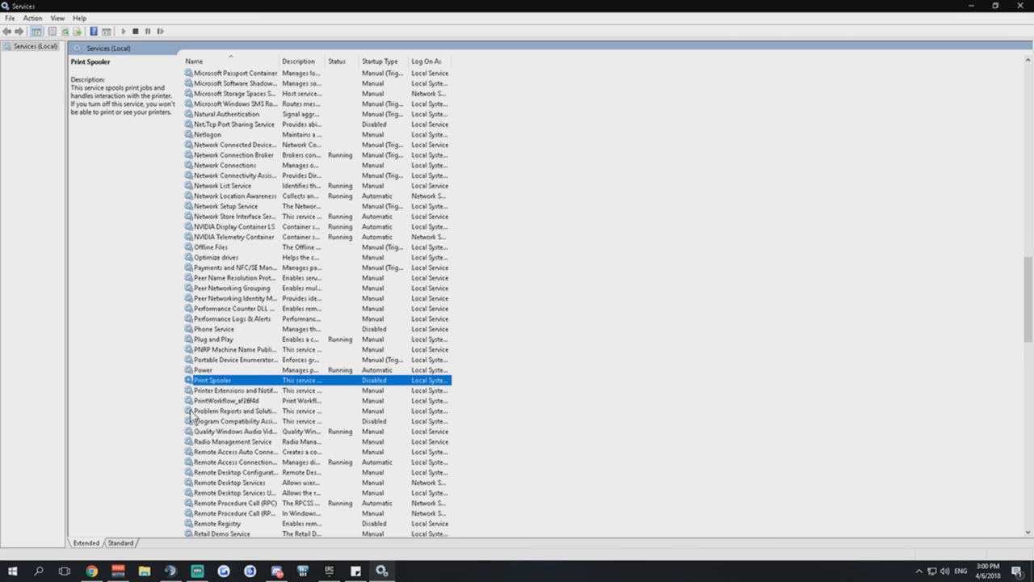
# Step: Read the descriptions of services following Print Spooler, including Storage Service, SNMP Trap, Secondary Logon, Sensor Data Service and Shell Hardware Detection
pyautogui.scroll(-9, 193, 415)
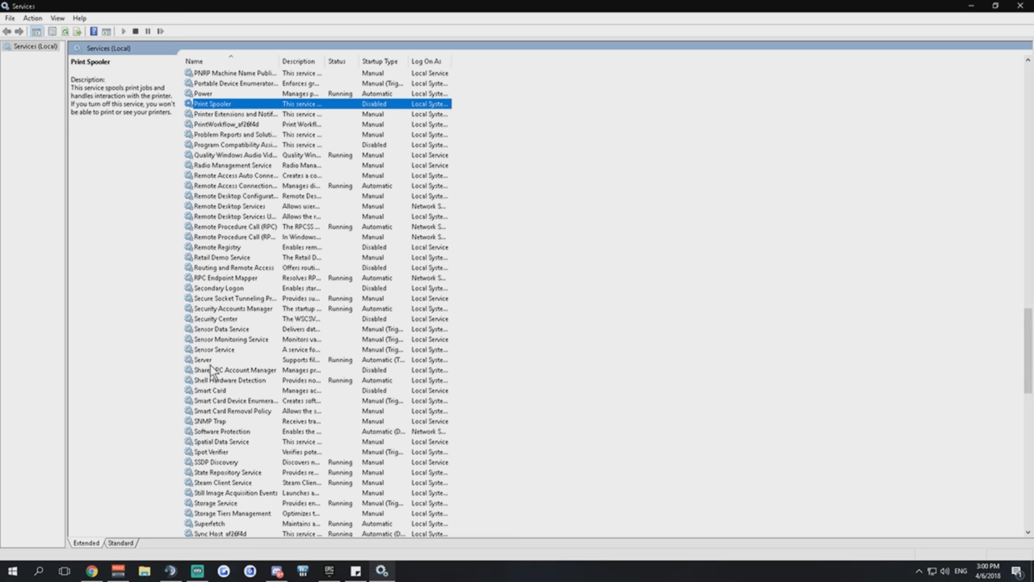
pyautogui.scroll(-1, 224, 509)
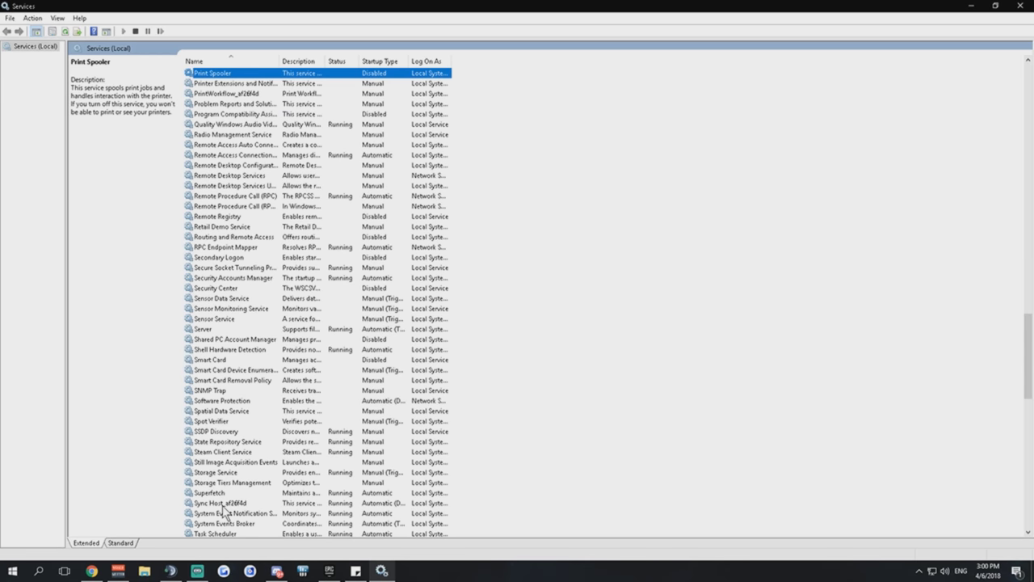
pyautogui.click(215, 473)
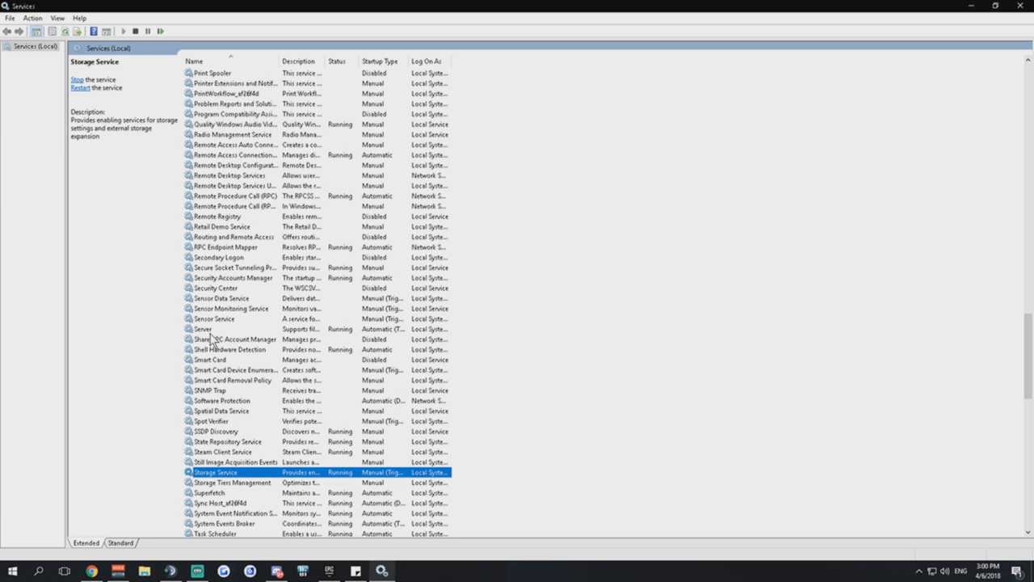
pyautogui.click(216, 371)
pyautogui.click(220, 393)
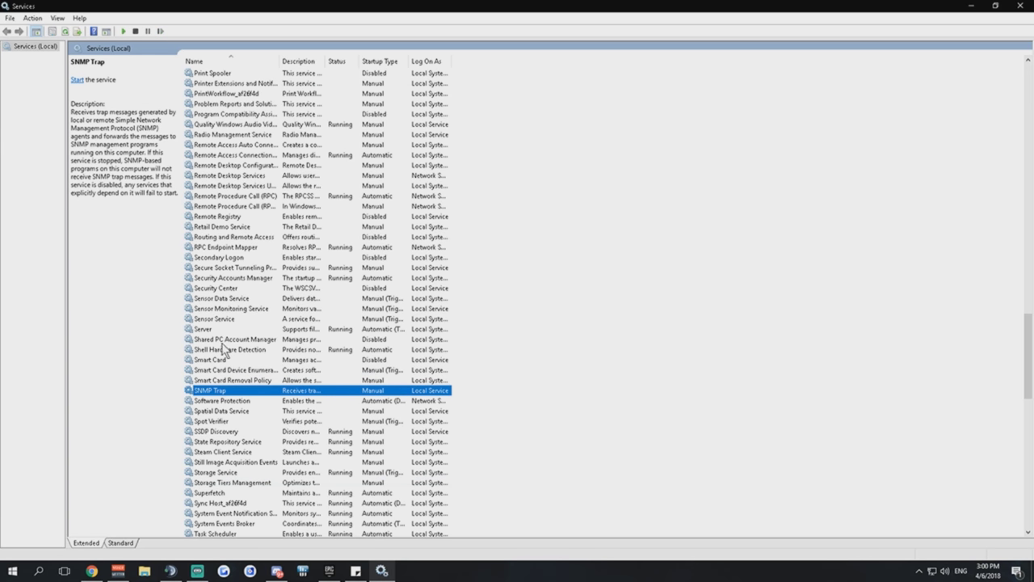
pyautogui.click(235, 307)
pyautogui.click(219, 258)
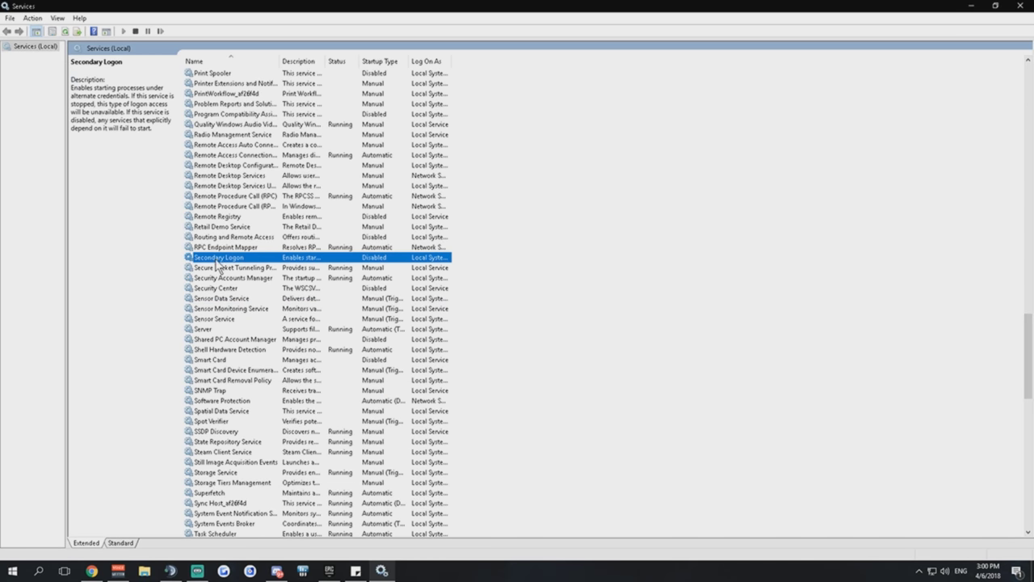
pyautogui.click(217, 289)
pyautogui.click(216, 300)
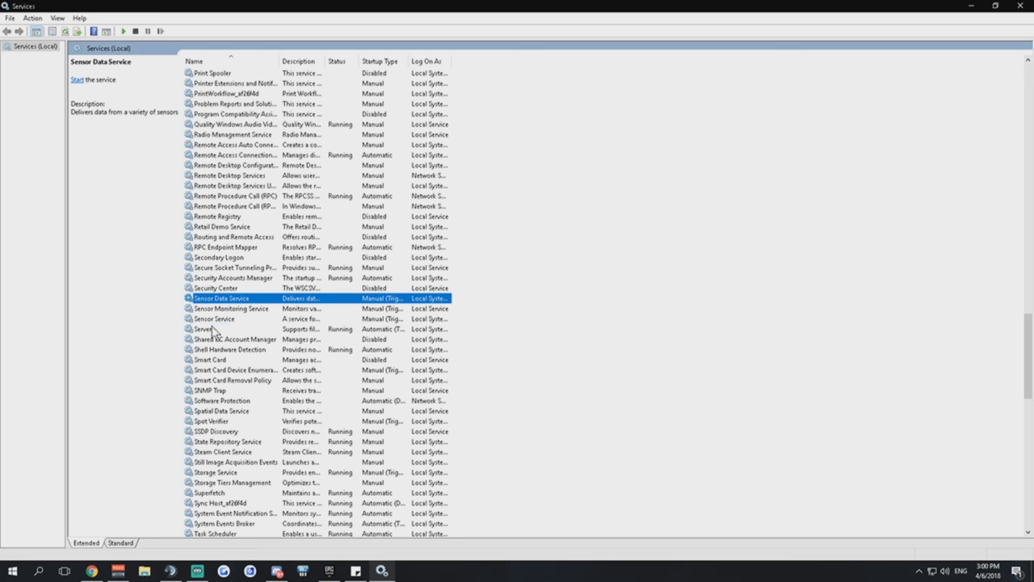
pyautogui.click(214, 329)
pyautogui.click(213, 340)
pyautogui.click(214, 350)
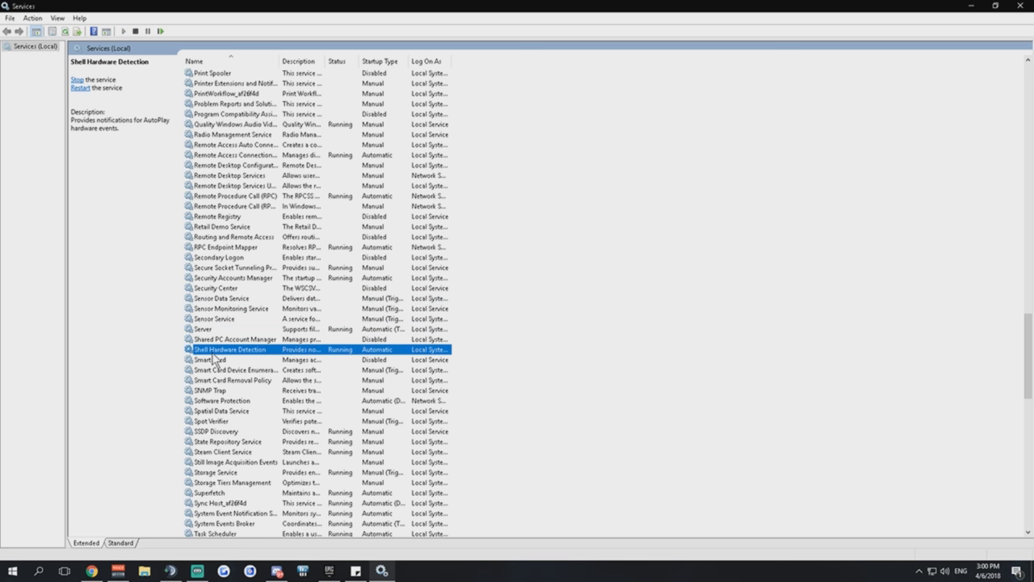
# Step: Continue to the Windows entries and examine the Defender, encryption, error reporting, event and Mobile Hotspot services
pyautogui.scroll(-1, 226, 401)
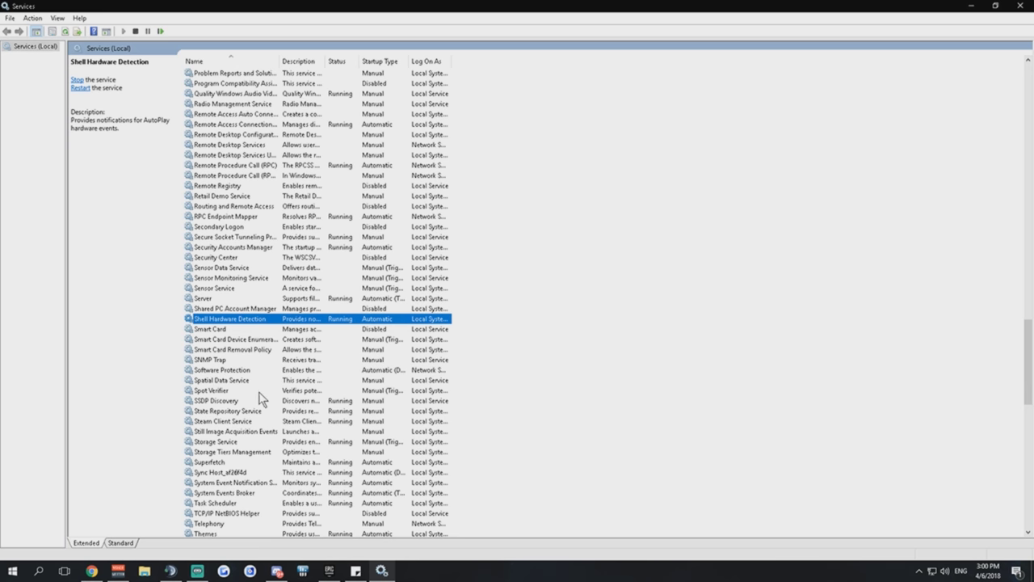
pyautogui.scroll(-11, 254, 415)
pyautogui.scroll(-5, 254, 415)
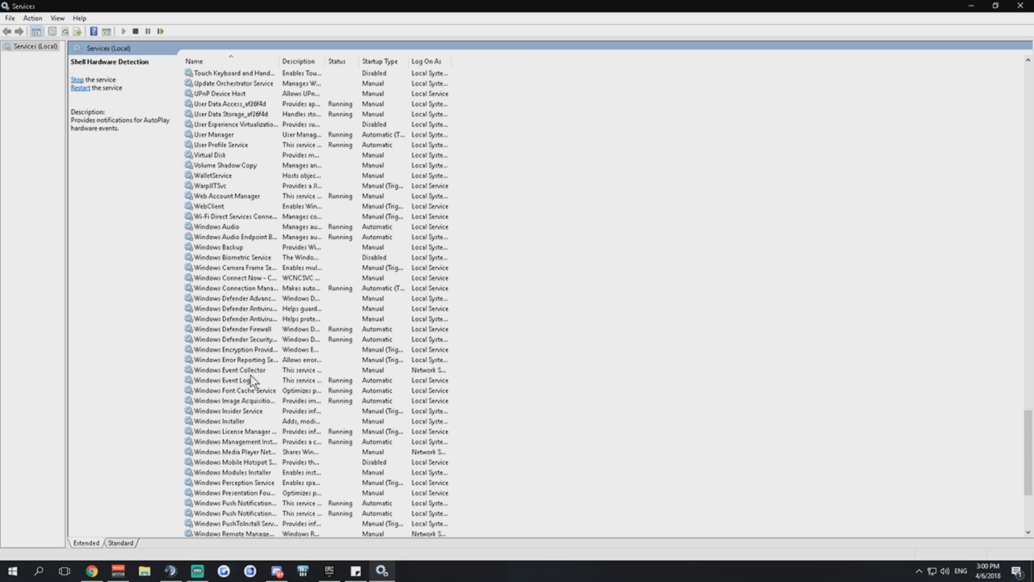
pyautogui.click(235, 330)
pyautogui.click(235, 349)
pyautogui.click(236, 380)
pyautogui.click(235, 359)
pyautogui.click(235, 338)
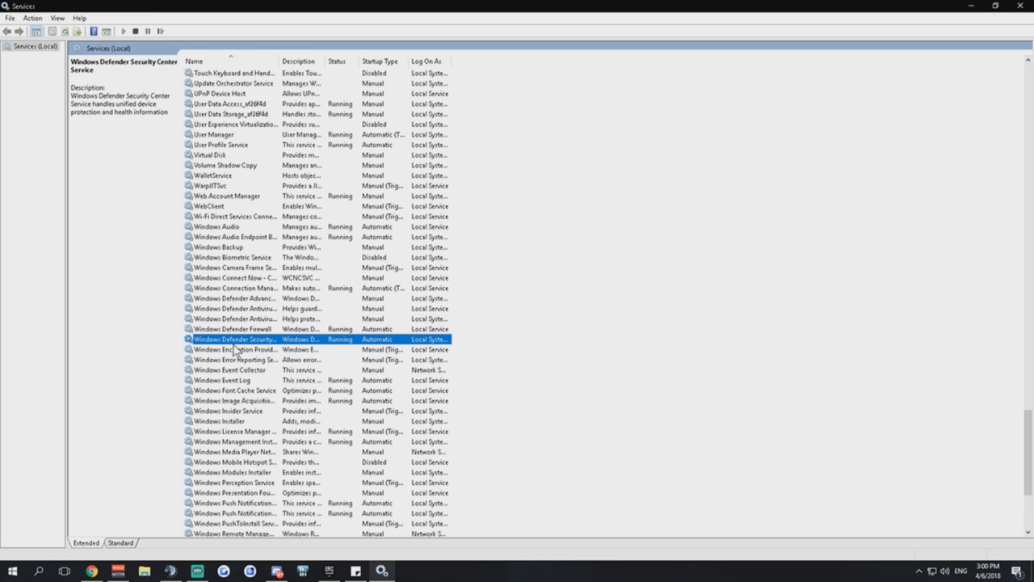
pyautogui.click(236, 320)
pyautogui.click(237, 370)
pyautogui.click(241, 462)
# Step: Set the Windows Media Player Network Sharing Service's startup type to Disabled, apply the change and close its properties
pyautogui.click(240, 453)
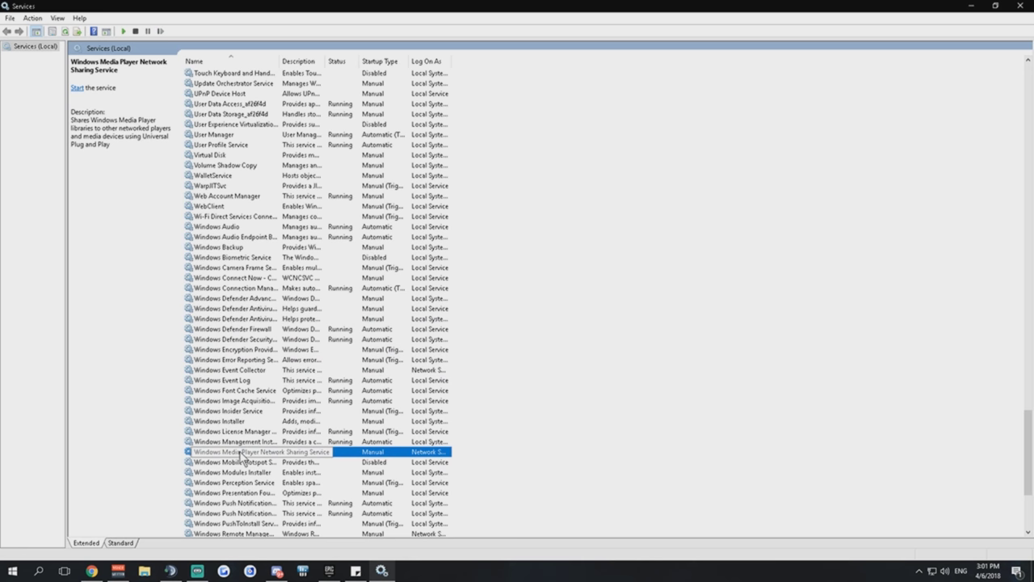
pyautogui.rightClick(242, 455)
pyautogui.click(271, 429)
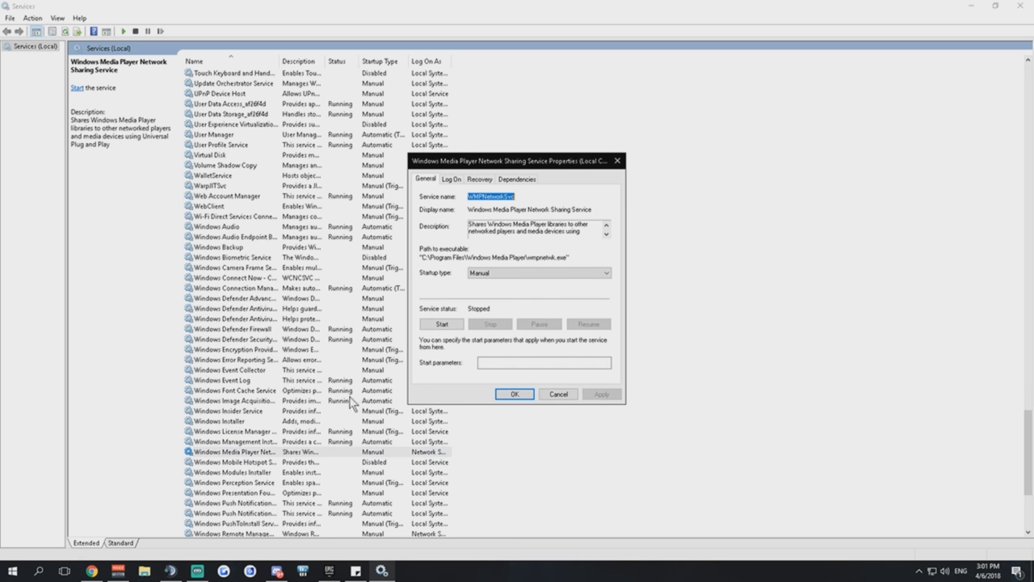
pyautogui.click(518, 273)
pyautogui.click(509, 302)
pyautogui.click(602, 394)
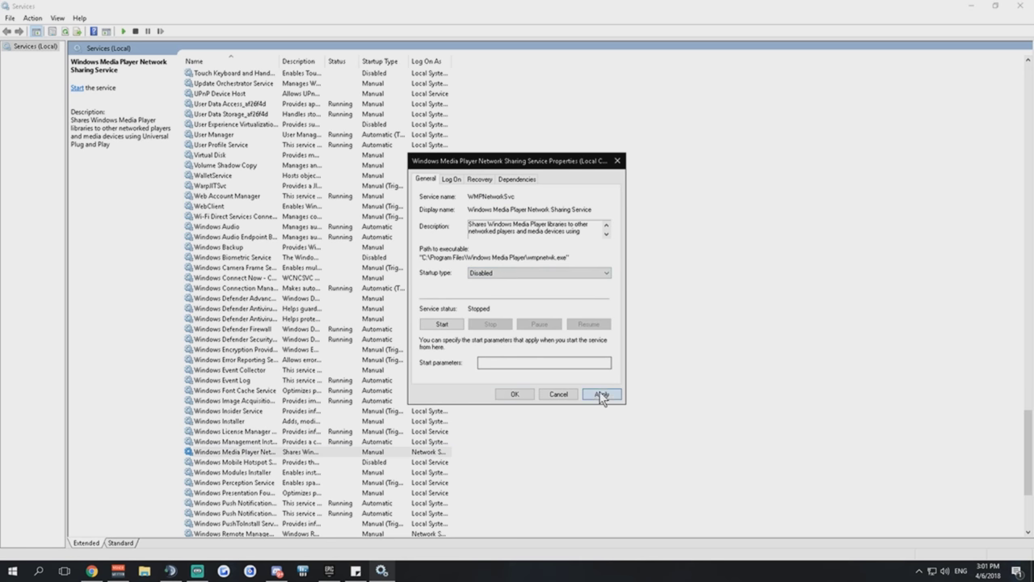
pyautogui.click(515, 394)
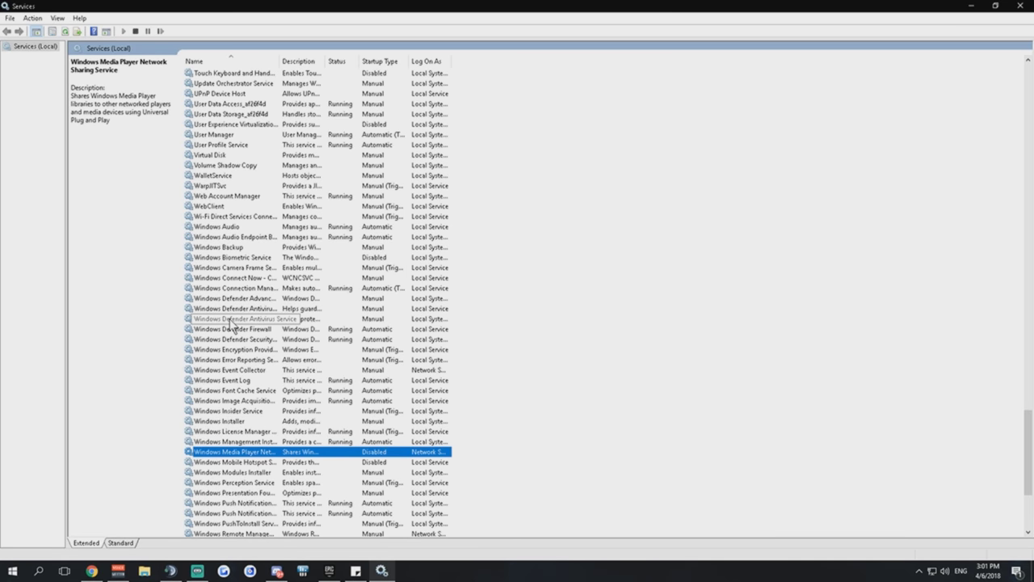
# Step: Locate the Windows Update service, change its startup type to Disabled, apply it and close its properties
pyautogui.scroll(-4, 236, 449)
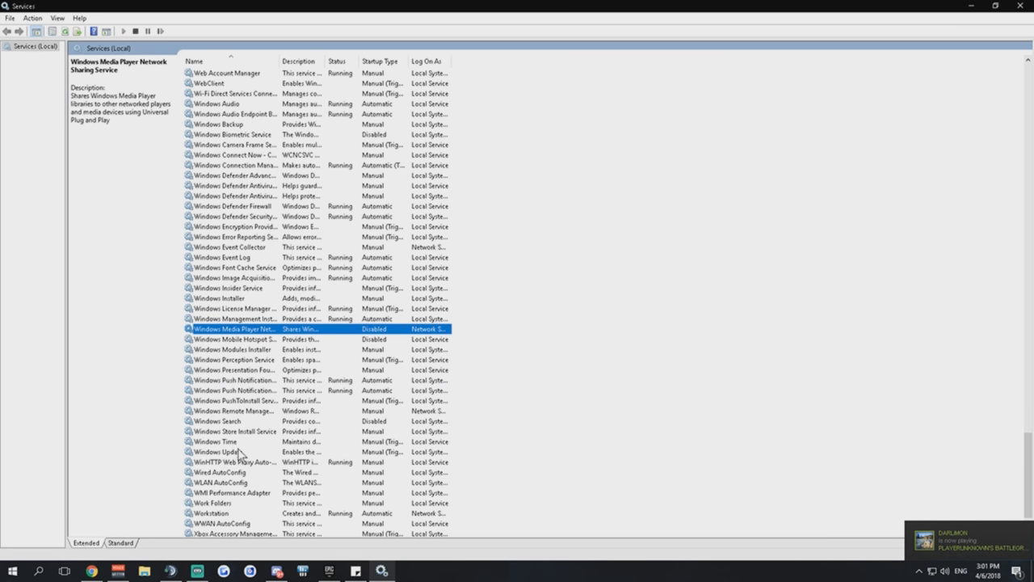
pyautogui.rightClick(238, 453)
pyautogui.click(276, 430)
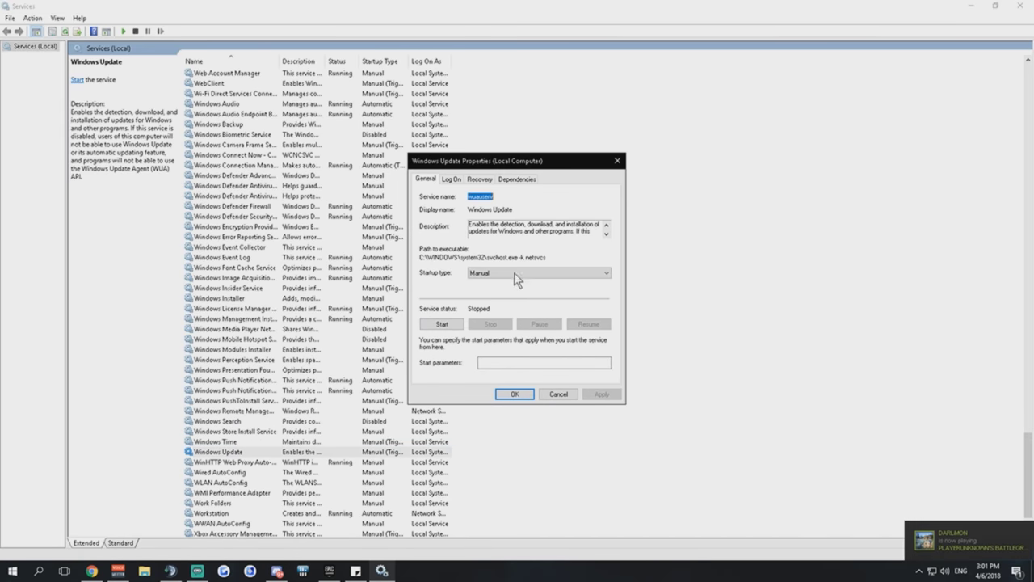
pyautogui.click(517, 275)
pyautogui.click(497, 305)
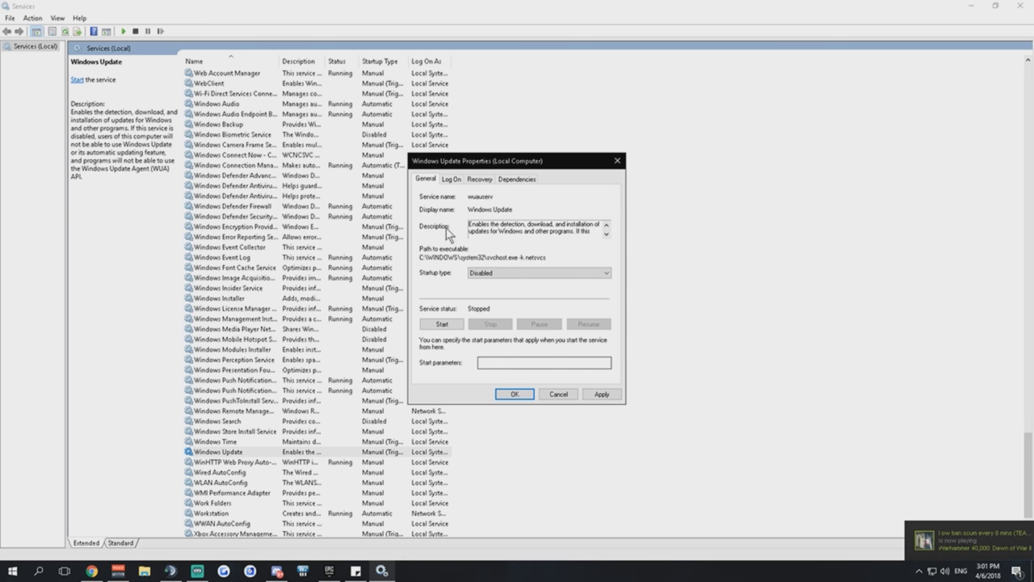
pyautogui.click(604, 395)
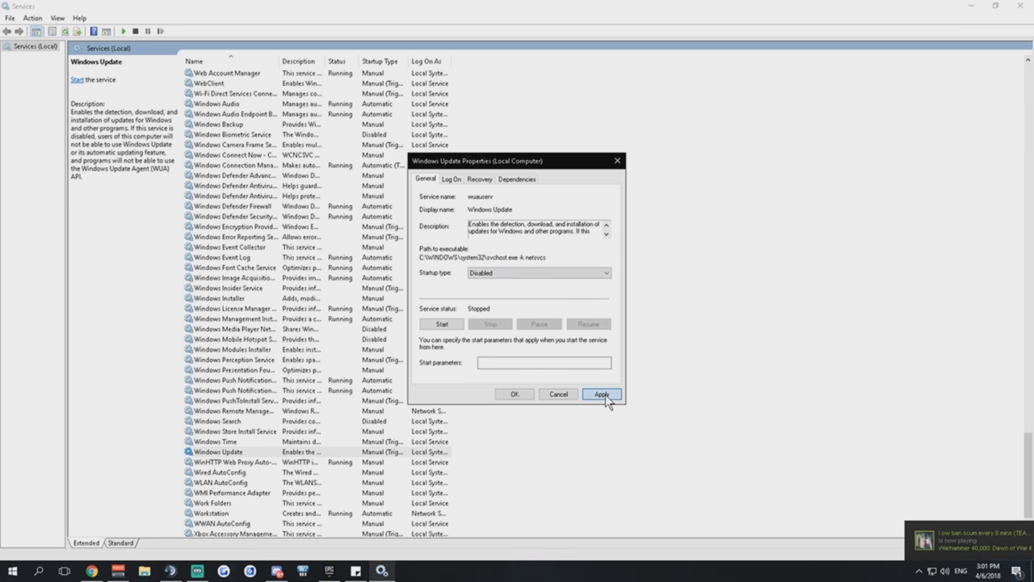
pyautogui.click(514, 395)
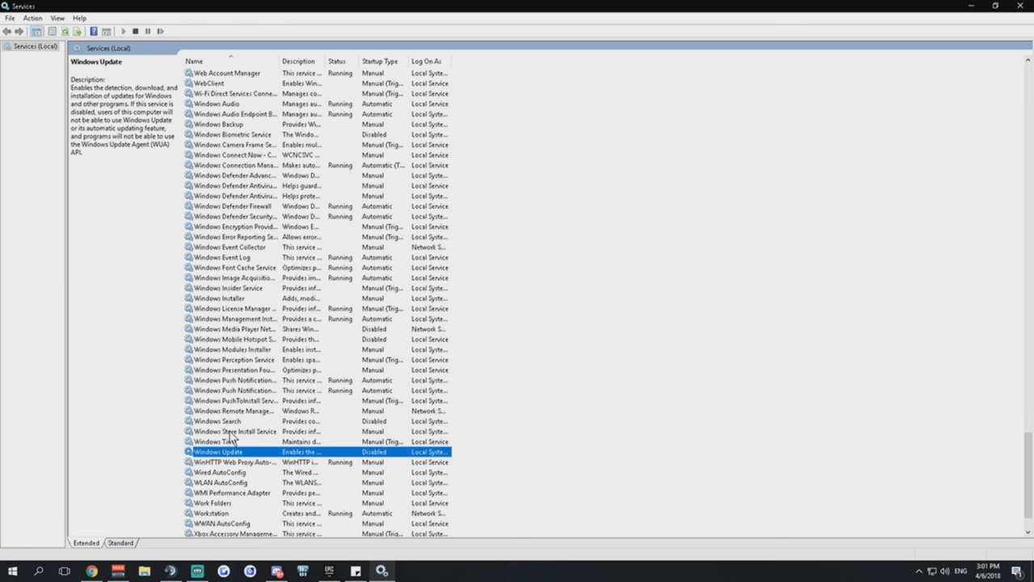
# Step: Return to the Bluetooth entries and set the Bluetooth Handsfree Service's startup type to Disabled, applying the change and closing its properties
pyautogui.scroll(-2, 231, 432)
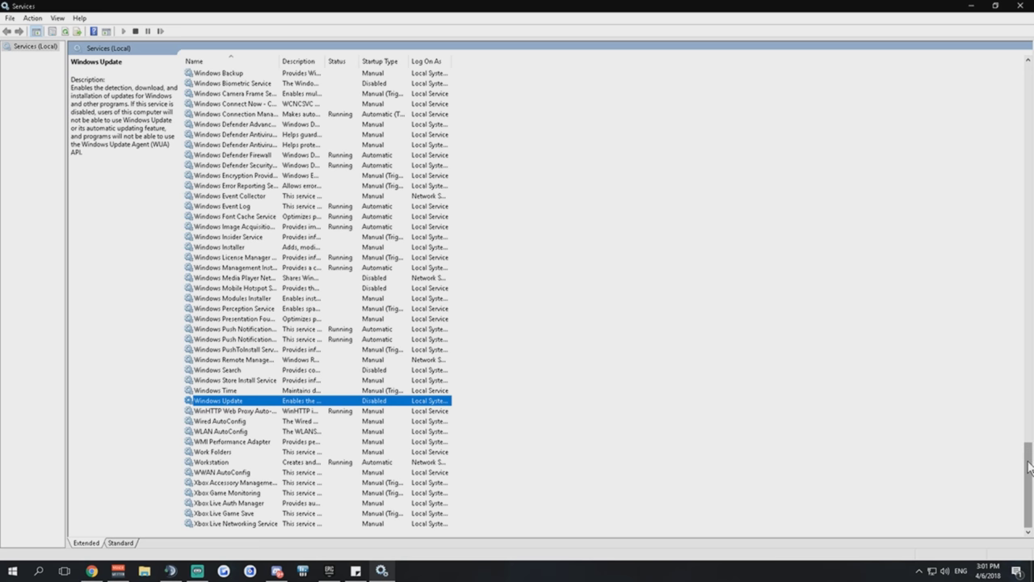
pyautogui.scroll(1, 1028, 462)
pyautogui.moveTo(1029, 461); pyautogui.dragTo(975, 51)
pyautogui.moveTo(1028, 485); pyautogui.dragTo(1007, 92)
pyautogui.click(218, 257)
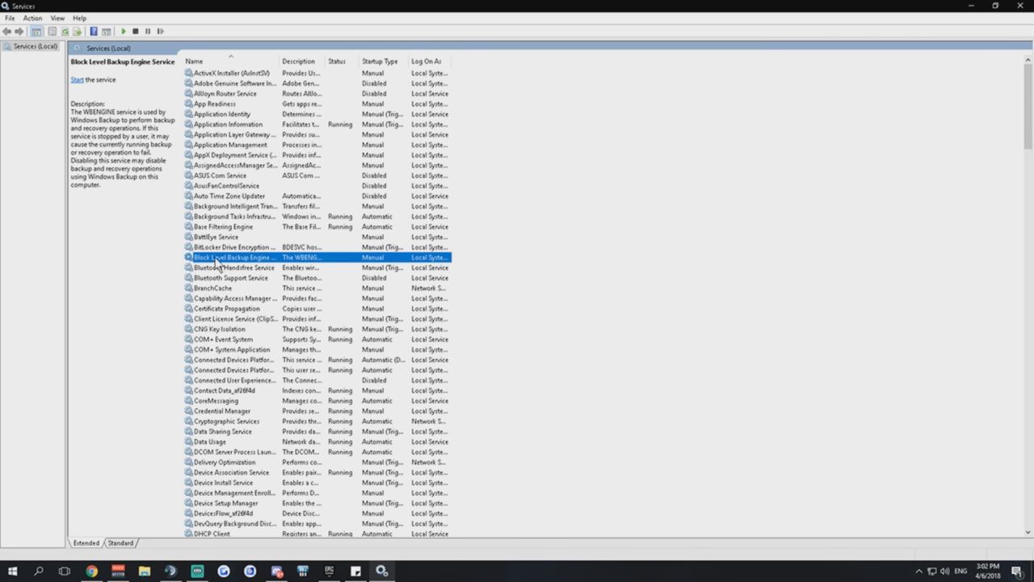
pyautogui.click(217, 269)
pyautogui.rightClick(218, 268)
pyautogui.click(242, 364)
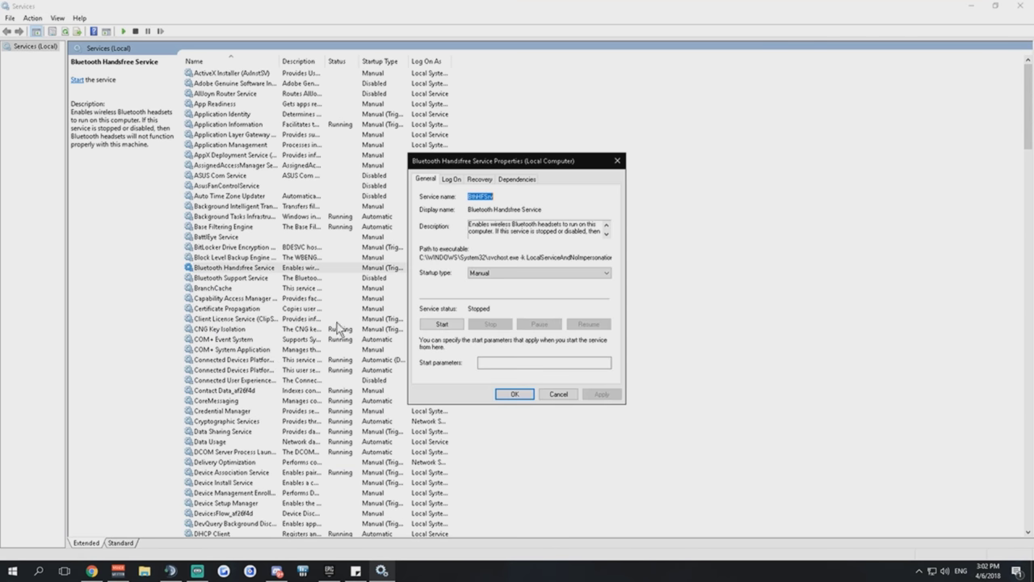
pyautogui.click(526, 273)
pyautogui.click(496, 304)
pyautogui.click(601, 393)
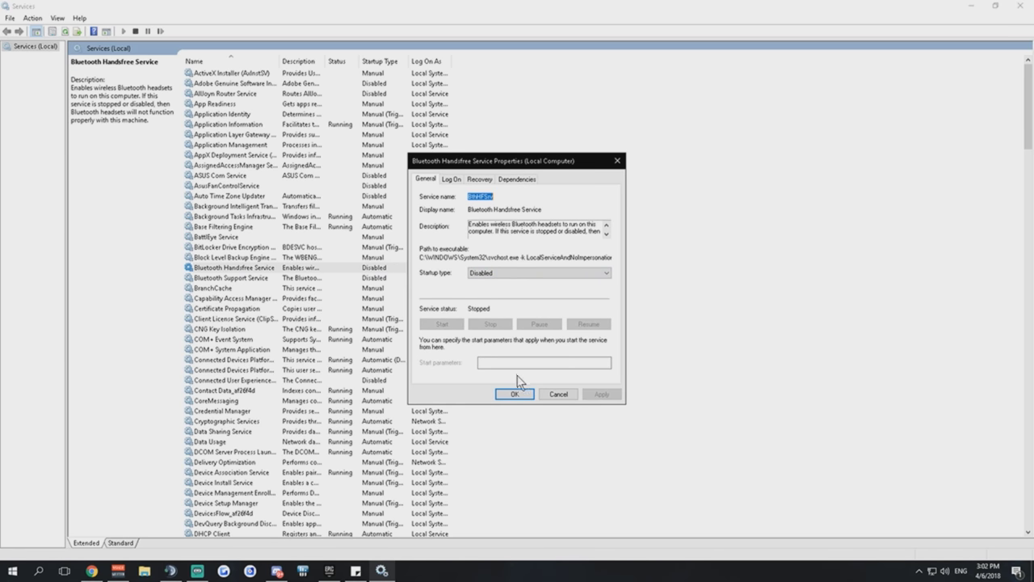
pyautogui.click(515, 394)
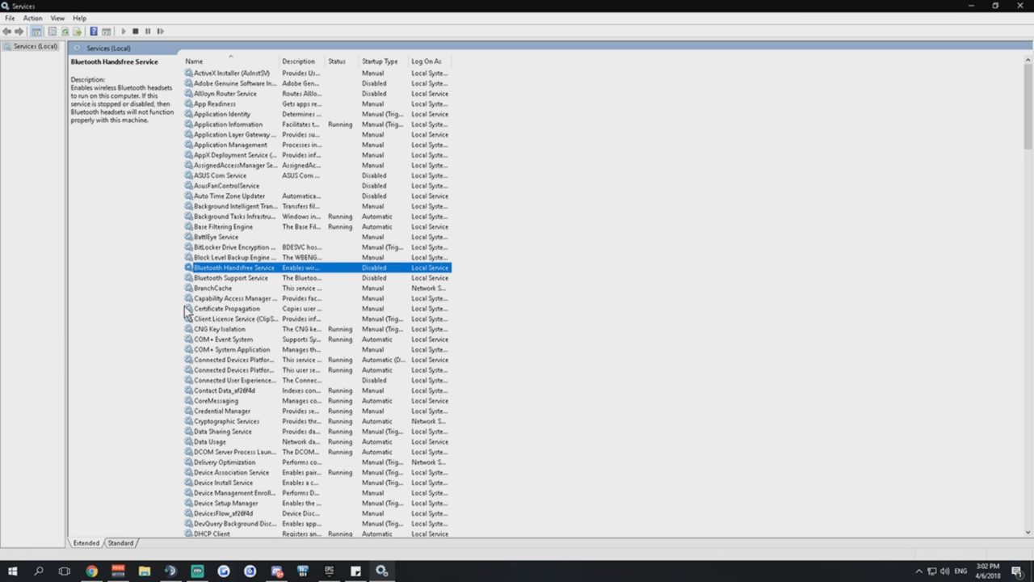
# Step: Inspect the general and log-on properties of the Enterprise App Management Service and close them without changes
pyautogui.scroll(-2, 234, 371)
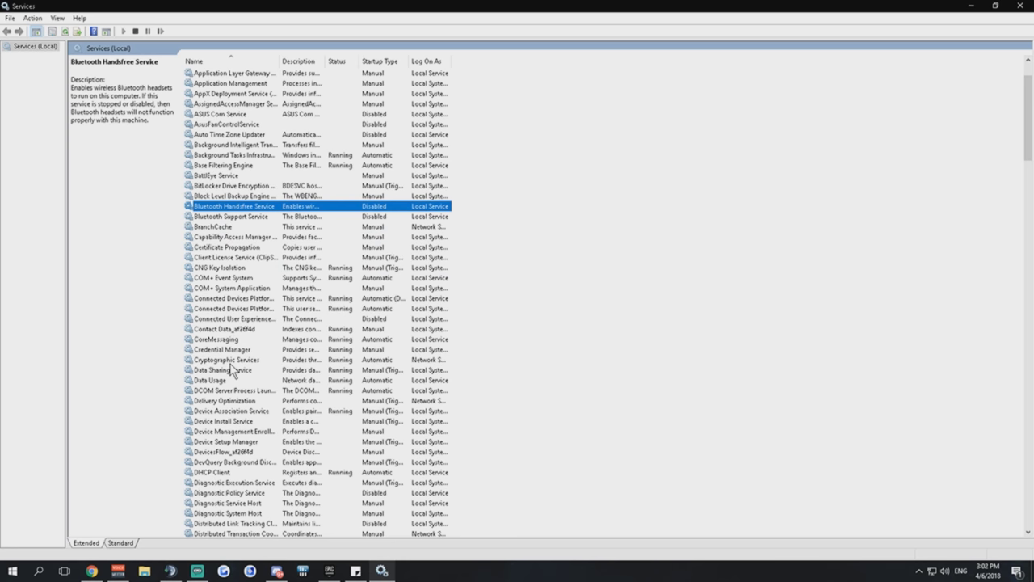
pyautogui.scroll(-2, 234, 371)
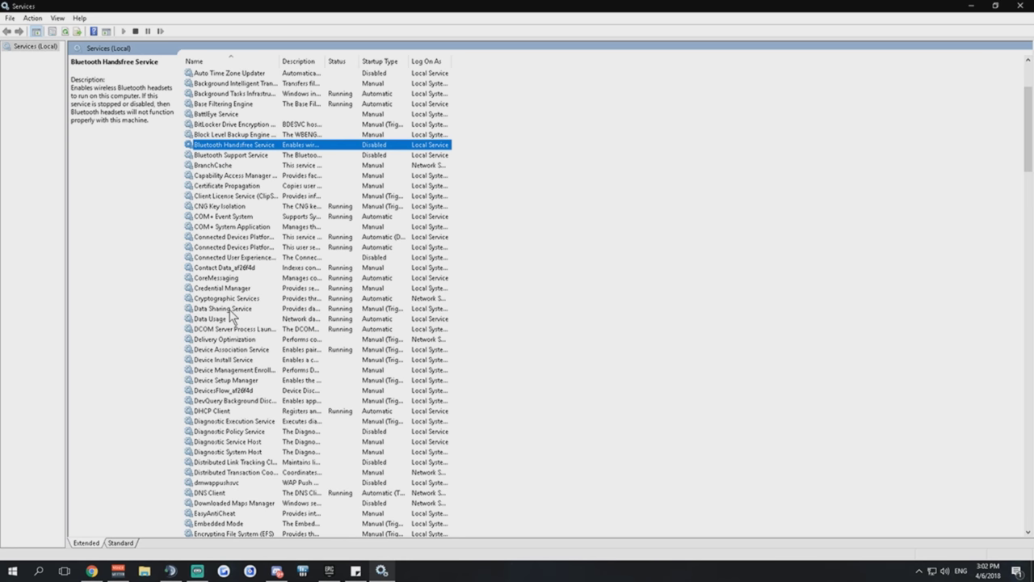
pyautogui.scroll(-3, 219, 394)
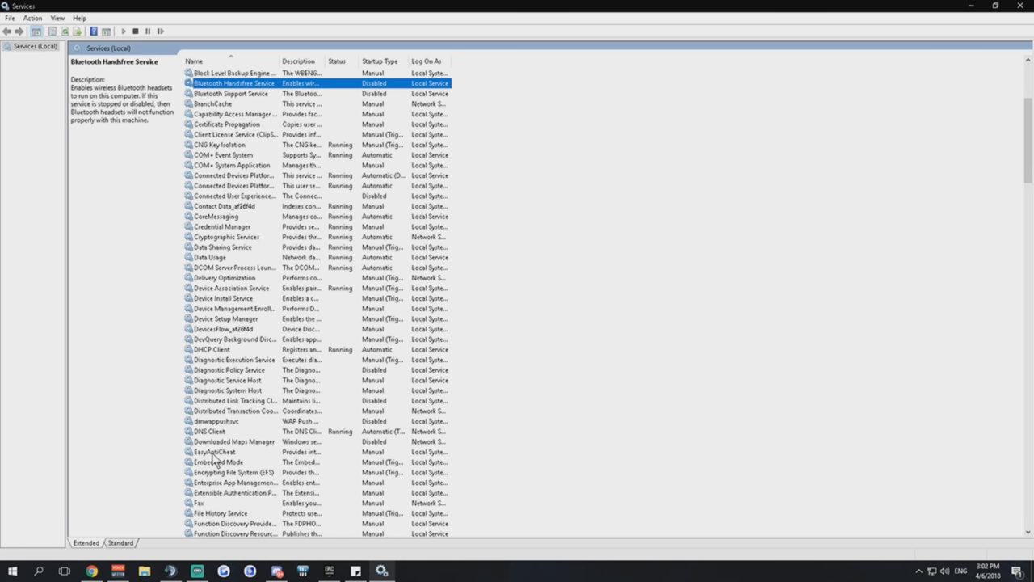
pyautogui.click(228, 453)
pyautogui.rightClick(229, 455)
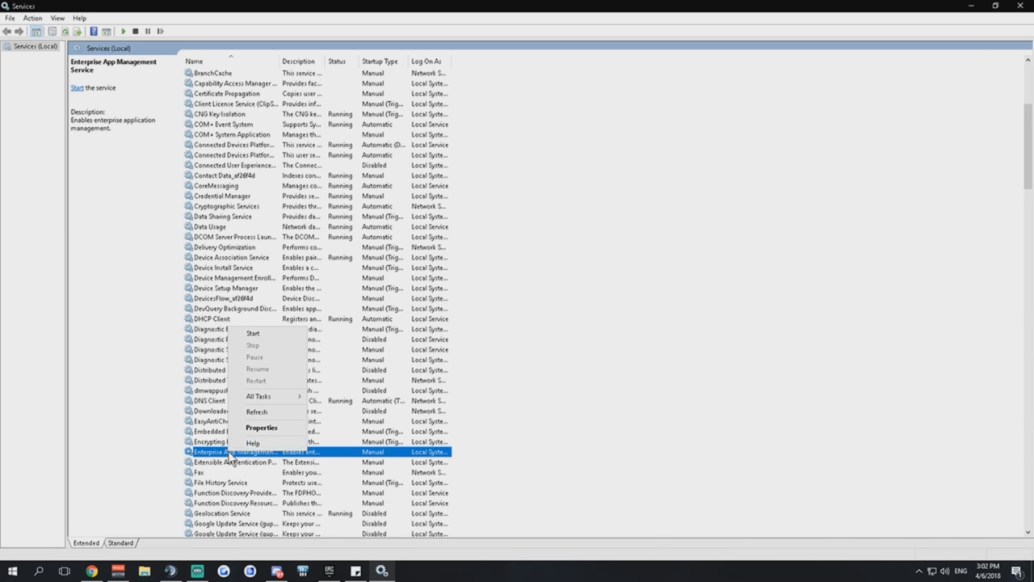
pyautogui.click(268, 425)
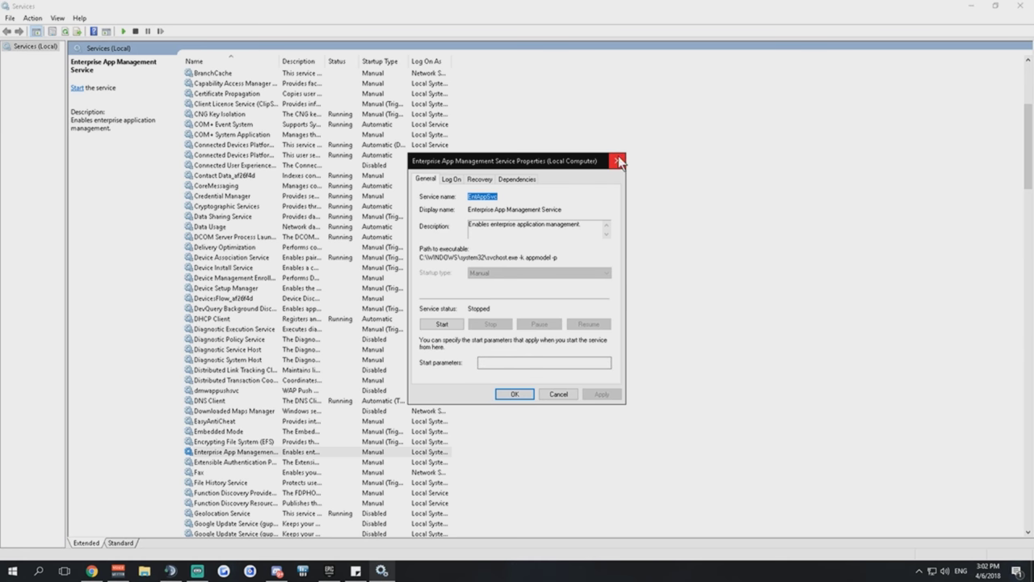
pyautogui.click(451, 179)
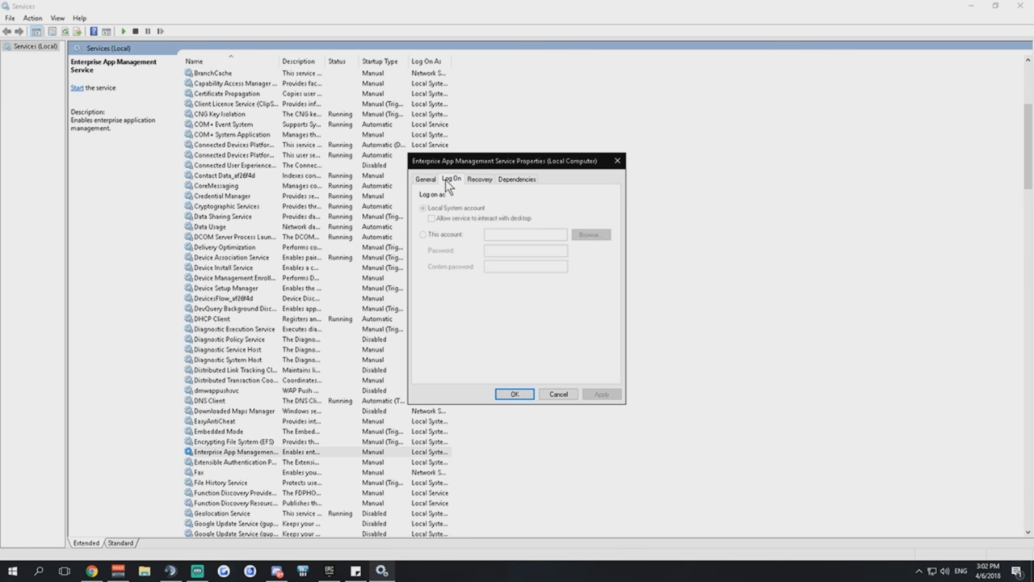
pyautogui.click(435, 180)
pyautogui.click(617, 160)
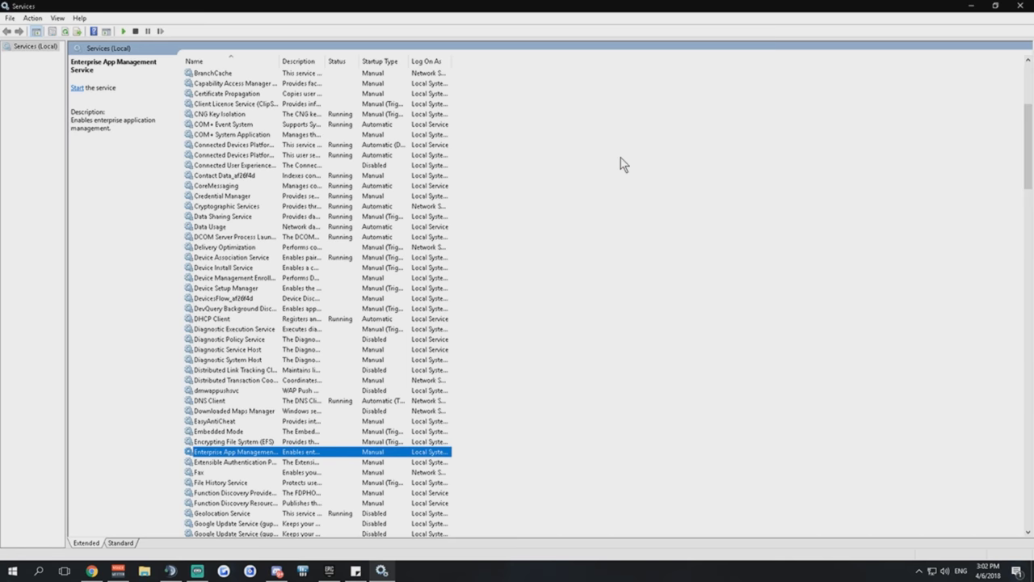
# Step: Set the Hyper-V Heartbeat Service's startup type to Disabled, apply the change and close its properties
pyautogui.scroll(-2, 339, 404)
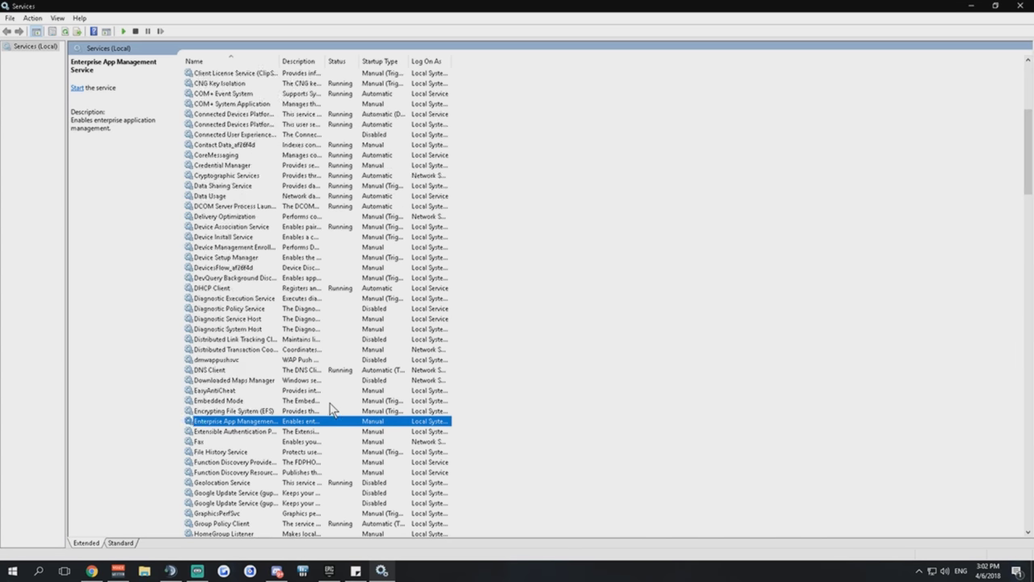
pyautogui.scroll(1, 278, 461)
pyautogui.scroll(-4, 275, 453)
pyautogui.click(248, 462)
pyautogui.click(239, 482)
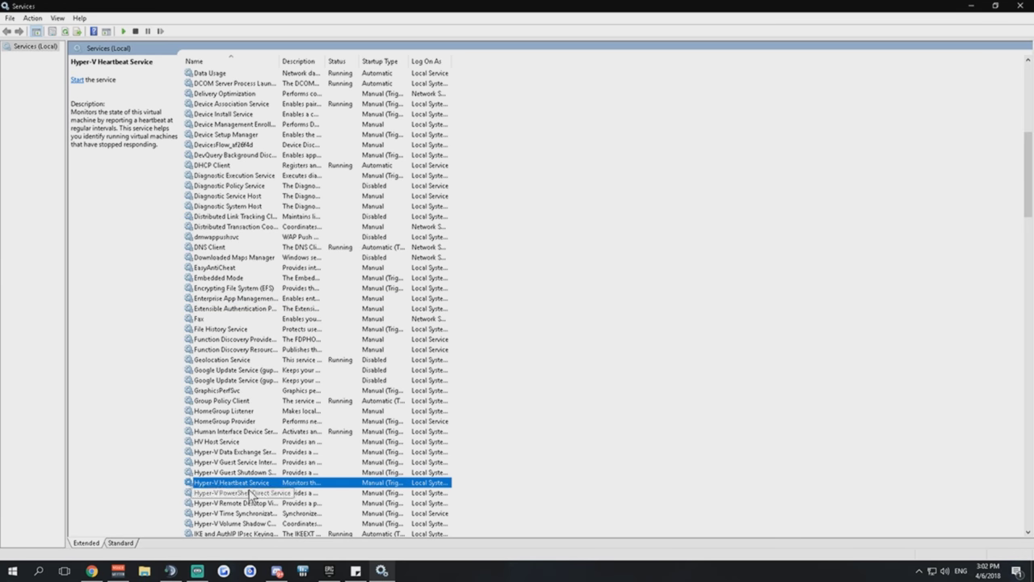
pyautogui.rightClick(256, 482)
pyautogui.click(290, 457)
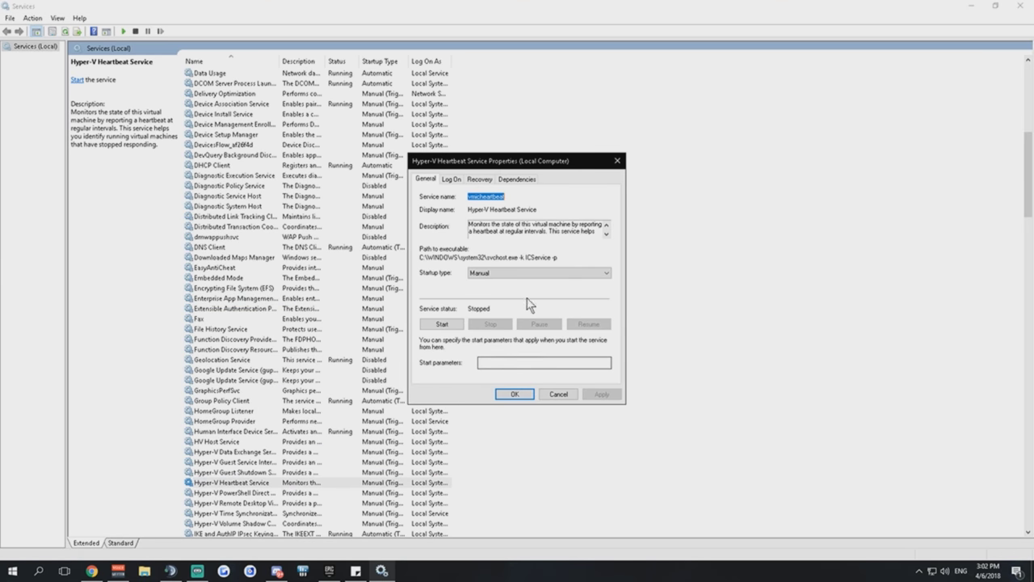
pyautogui.click(506, 272)
pyautogui.click(534, 312)
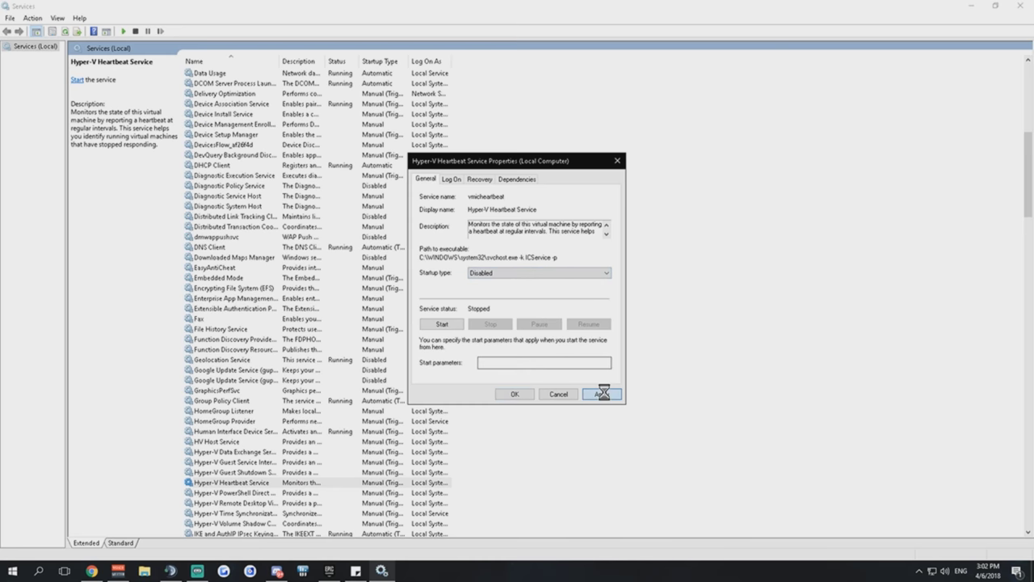
pyautogui.click(602, 393)
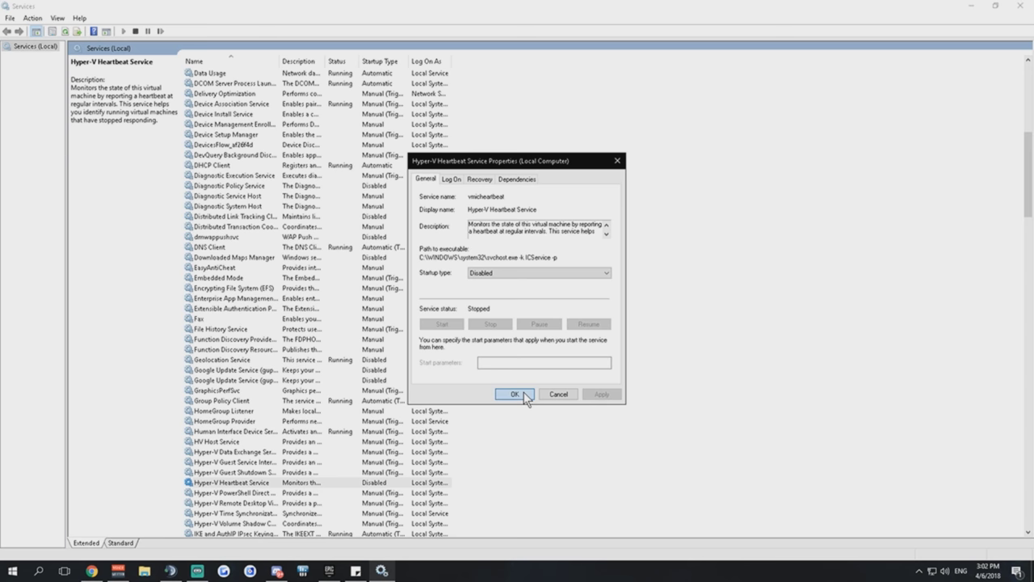
pyautogui.click(523, 392)
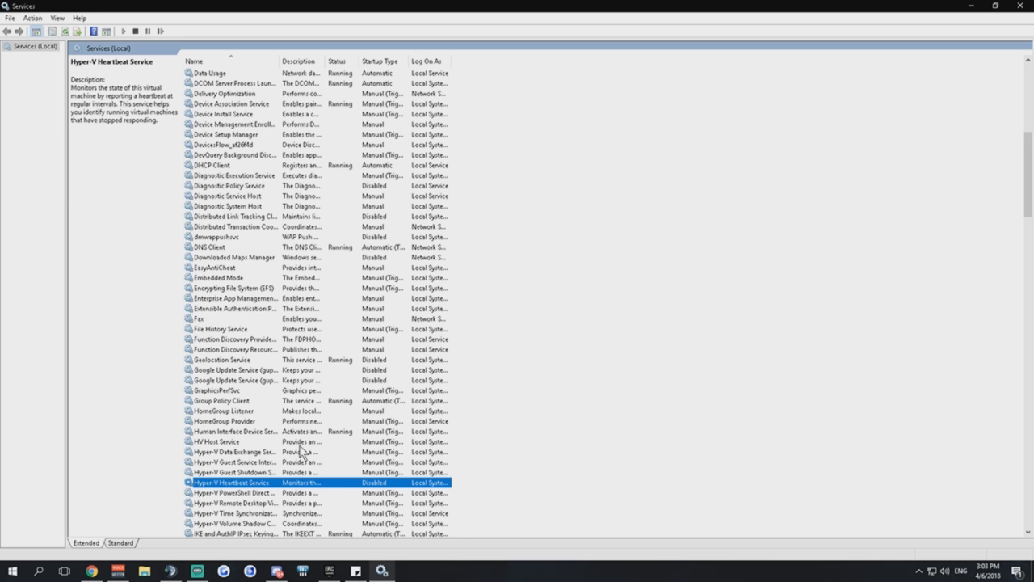
# Step: Locate the Xbox Accessory Management Service among the last services and apply the Disabled startup type to it
pyautogui.scroll(-9, 243, 408)
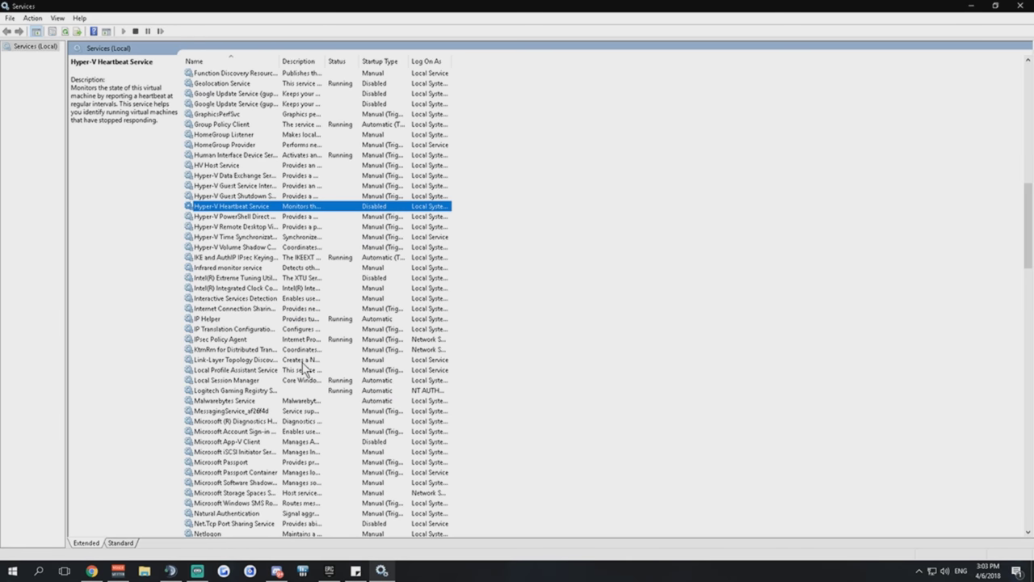
pyautogui.scroll(-3, 282, 378)
pyautogui.scroll(-20, 282, 379)
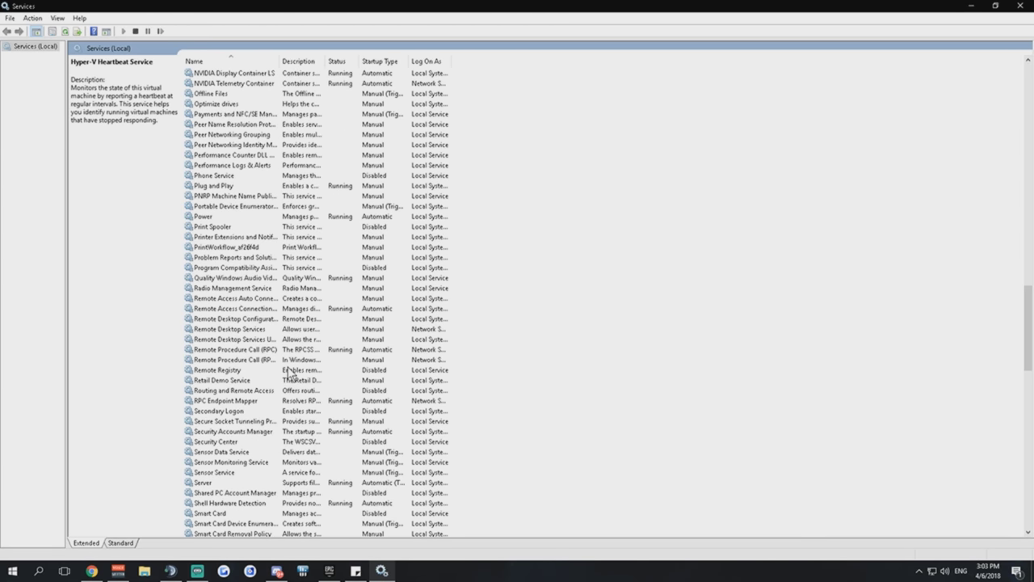
pyautogui.click(229, 188)
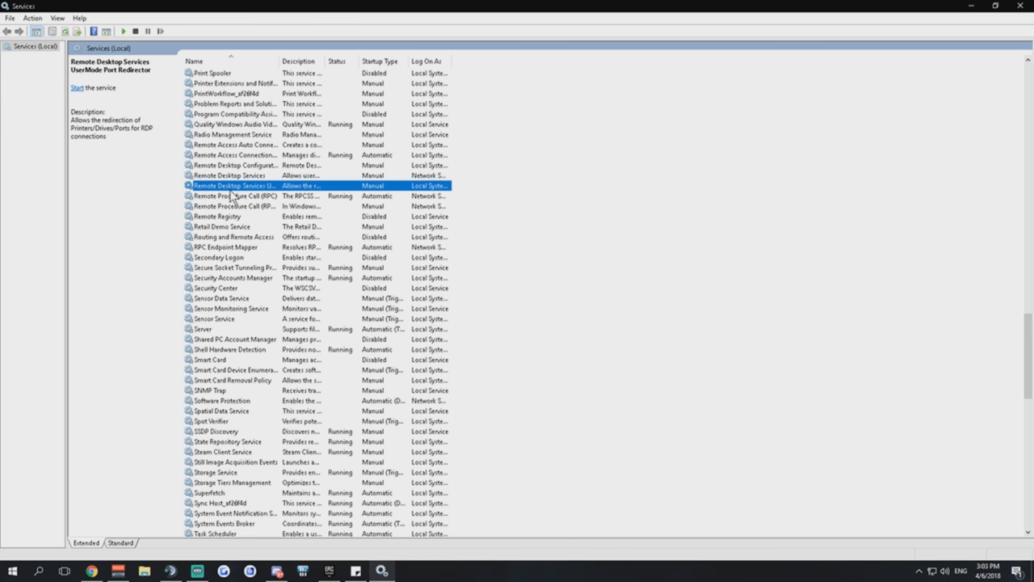
pyautogui.scroll(-4, 230, 380)
pyautogui.scroll(-18, 232, 380)
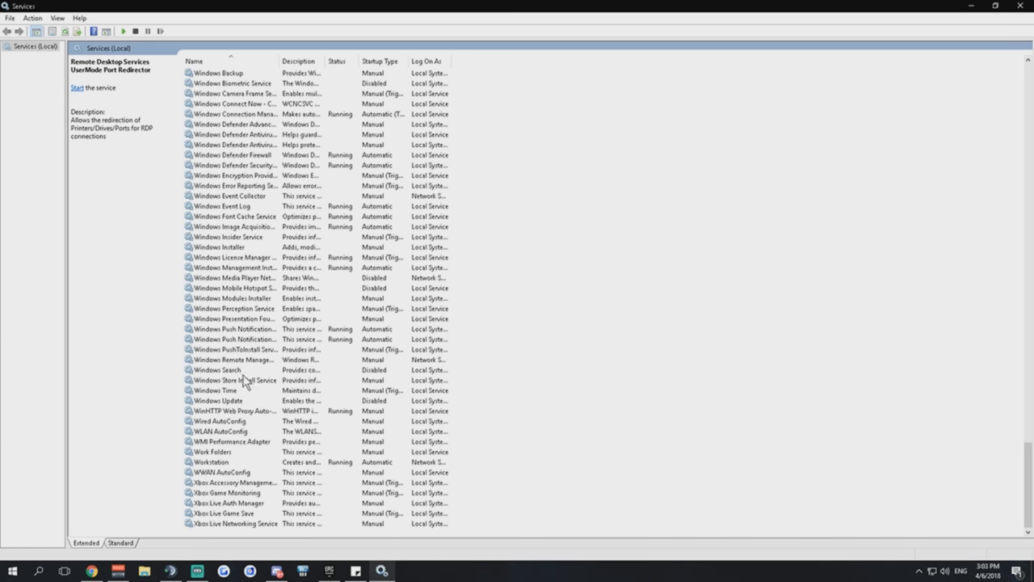
pyautogui.rightClick(242, 482)
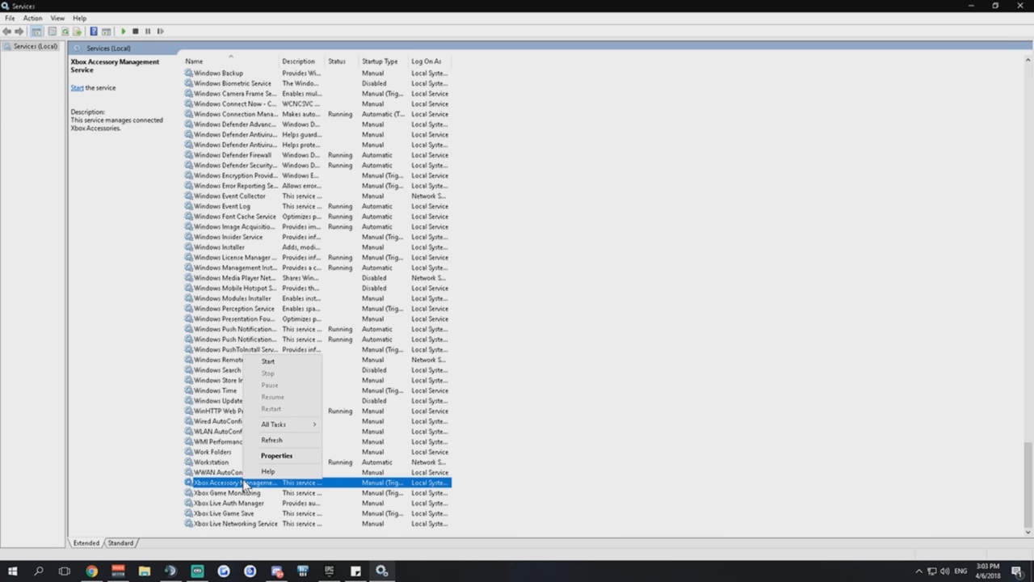
pyautogui.click(269, 456)
pyautogui.click(509, 272)
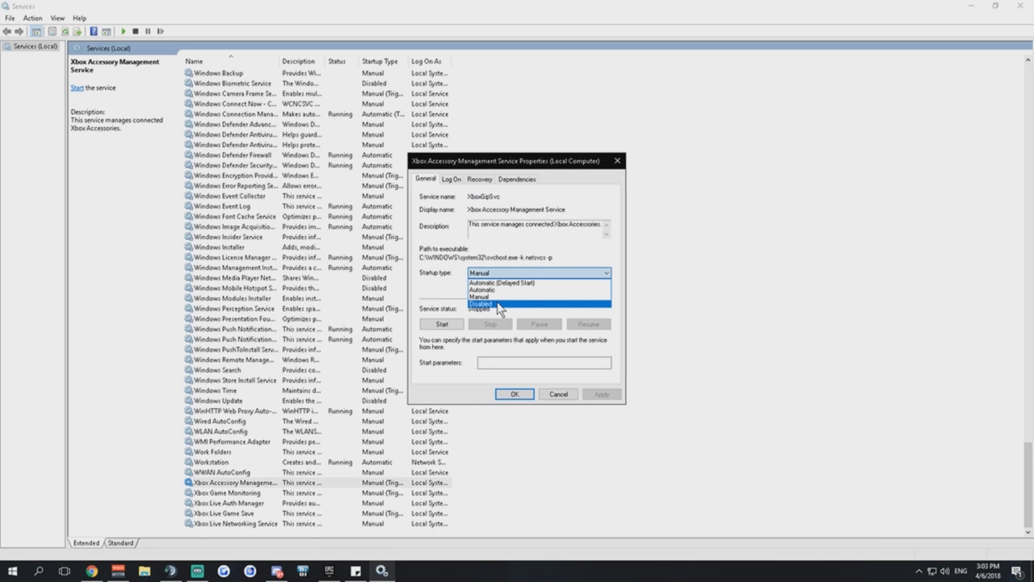
pyautogui.click(499, 305)
pyautogui.click(602, 393)
pyautogui.click(514, 394)
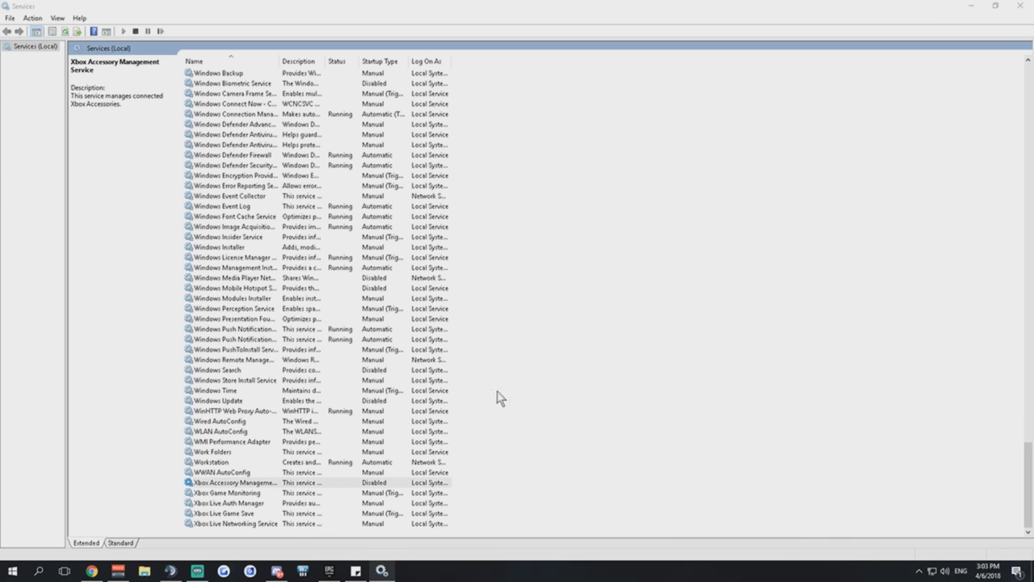
# Step: Try to set Xbox Game Monitoring's startup type to Disabled, and dismiss its properties
pyautogui.rightClick(236, 493)
pyautogui.click(270, 467)
pyautogui.click(504, 274)
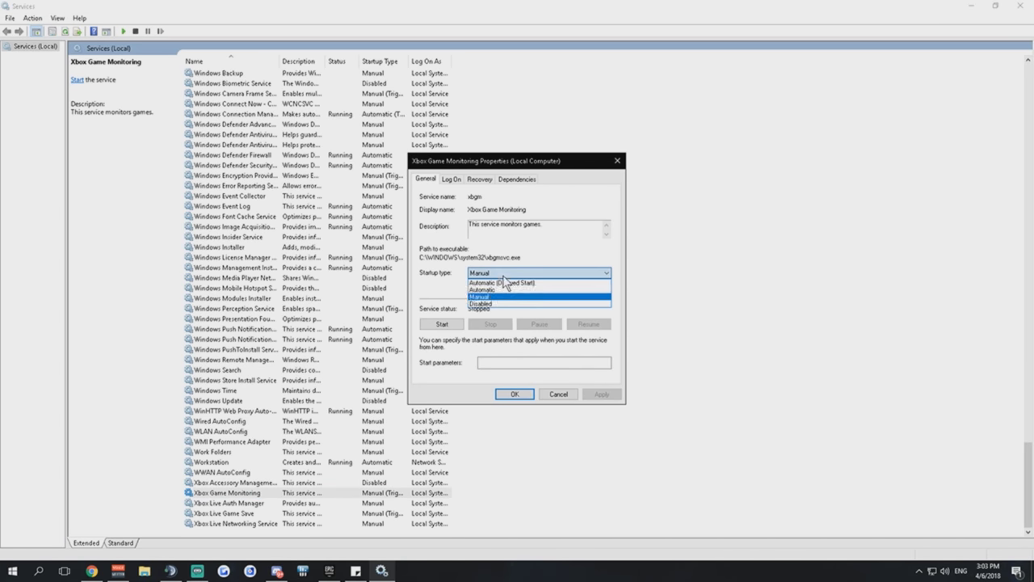
pyautogui.click(495, 304)
pyautogui.click(514, 394)
pyautogui.click(537, 321)
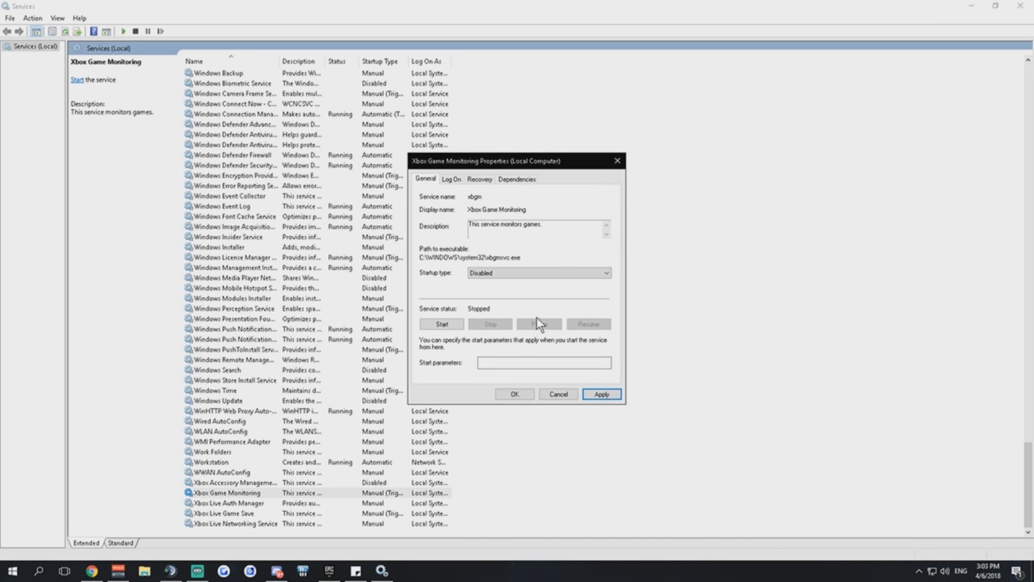
pyautogui.click(520, 393)
pyautogui.click(551, 325)
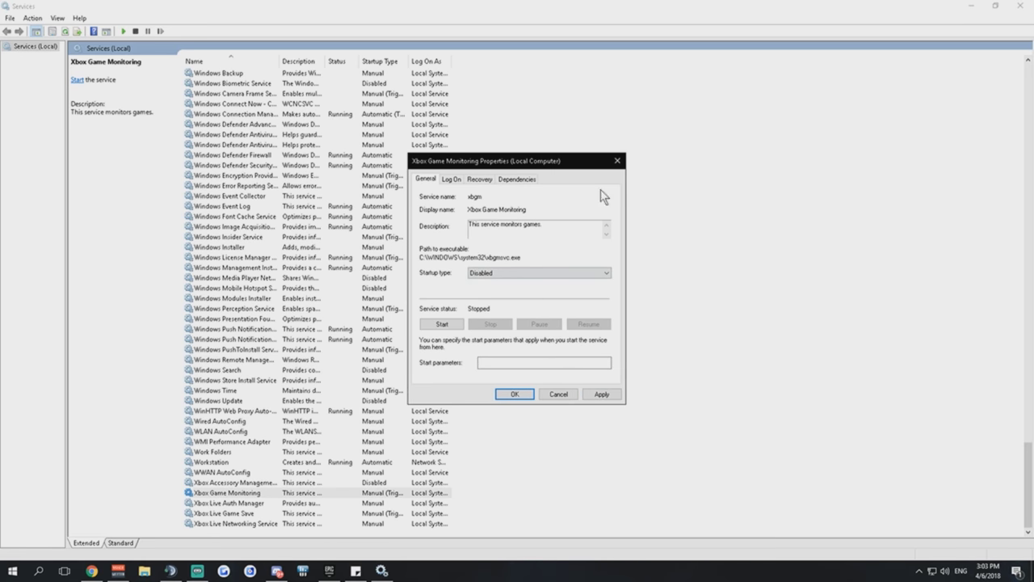
pyautogui.click(617, 160)
# Step: Change the Xbox Live Auth Manager's startup type to Disabled, apply it and close the properties
pyautogui.rightClick(231, 504)
pyautogui.click(277, 483)
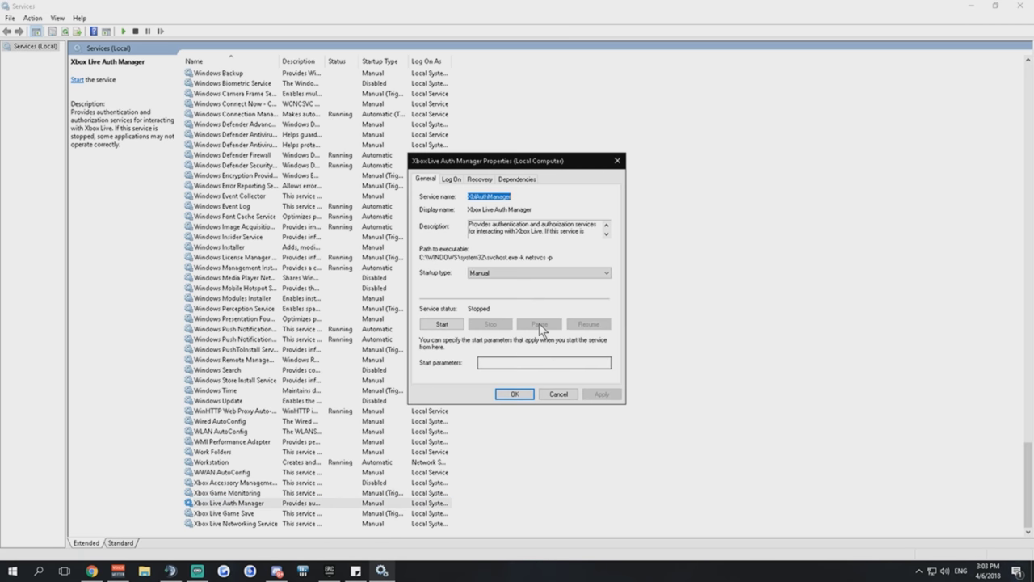
pyautogui.click(515, 273)
pyautogui.click(497, 304)
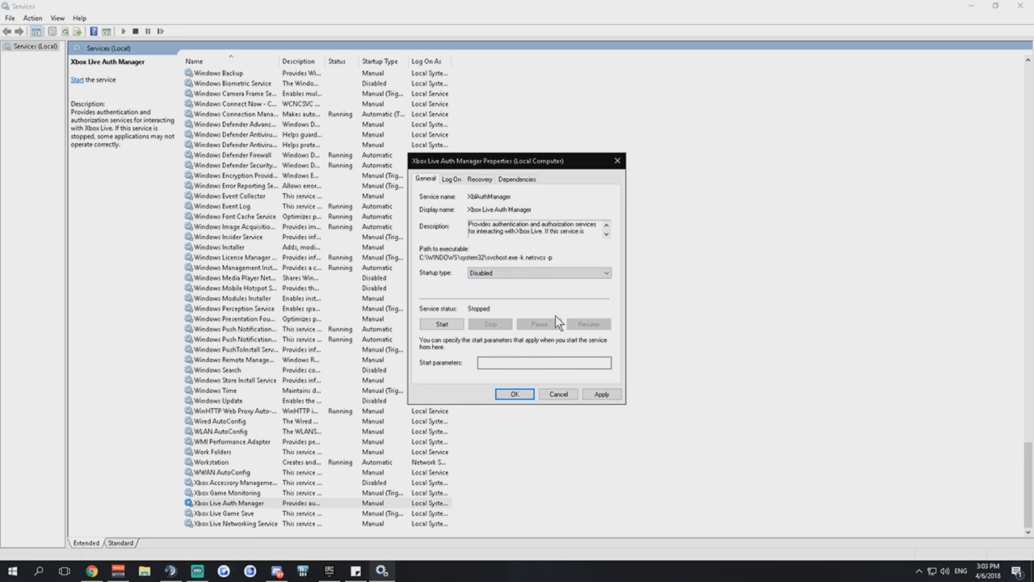
pyautogui.click(602, 393)
pyautogui.click(560, 394)
# Step: Disable the Xbox Live Game Save service through its startup type, apply the change and close its properties
pyautogui.rightClick(236, 514)
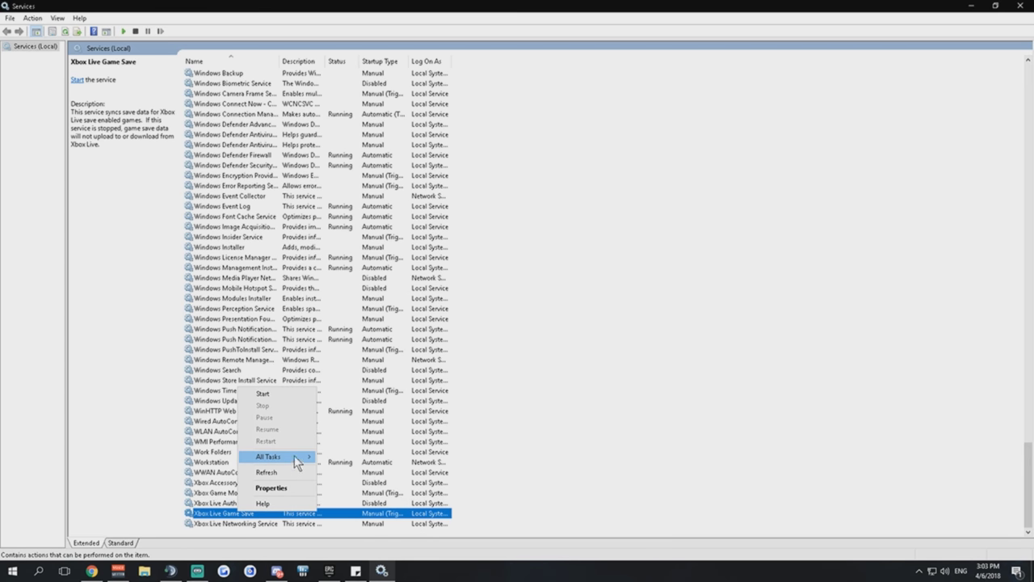
pyautogui.click(271, 484)
pyautogui.click(517, 273)
pyautogui.click(497, 304)
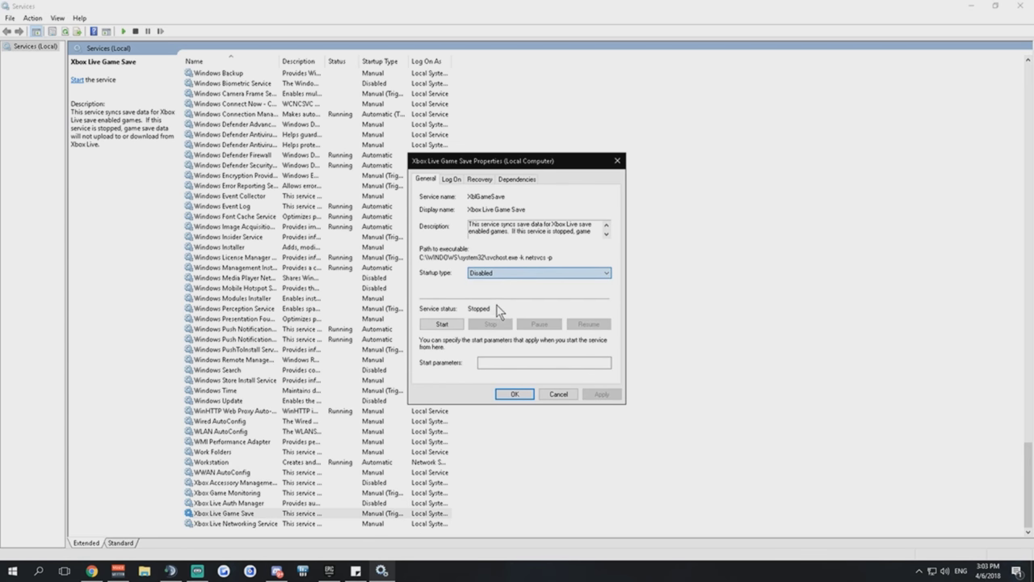
pyautogui.click(602, 393)
pyautogui.click(514, 393)
# Step: Set the startup type of the Xbox Live Networking Service to Disabled, apply it and close its properties
pyautogui.rightClick(271, 523)
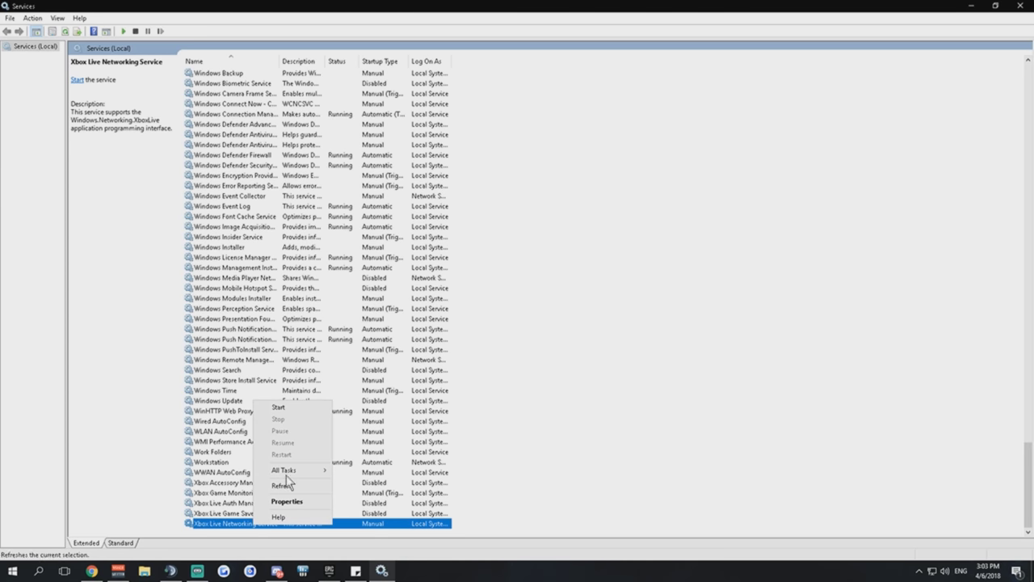
pyautogui.click(279, 498)
pyautogui.click(496, 275)
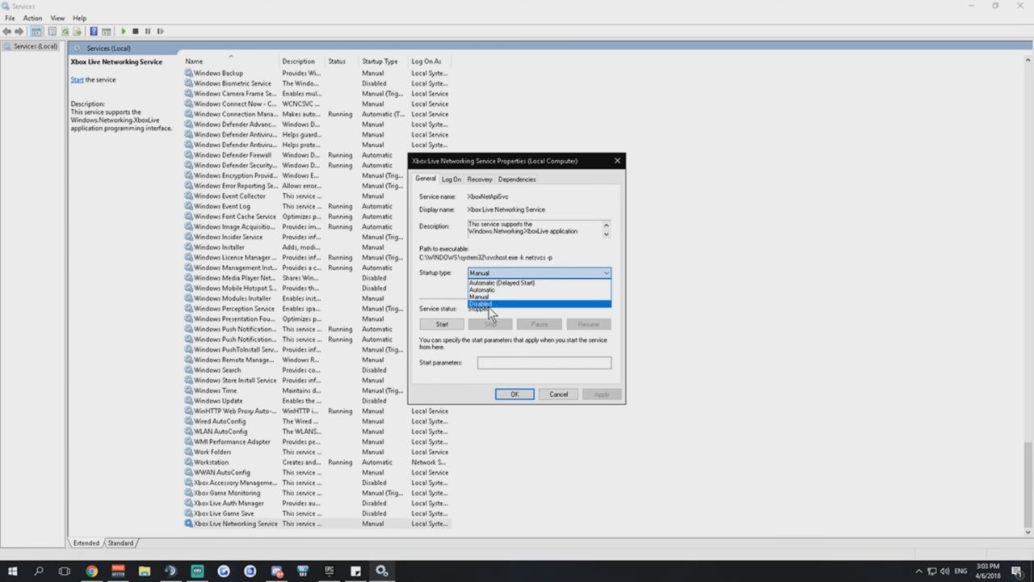
pyautogui.click(490, 303)
pyautogui.click(601, 394)
pyautogui.click(515, 394)
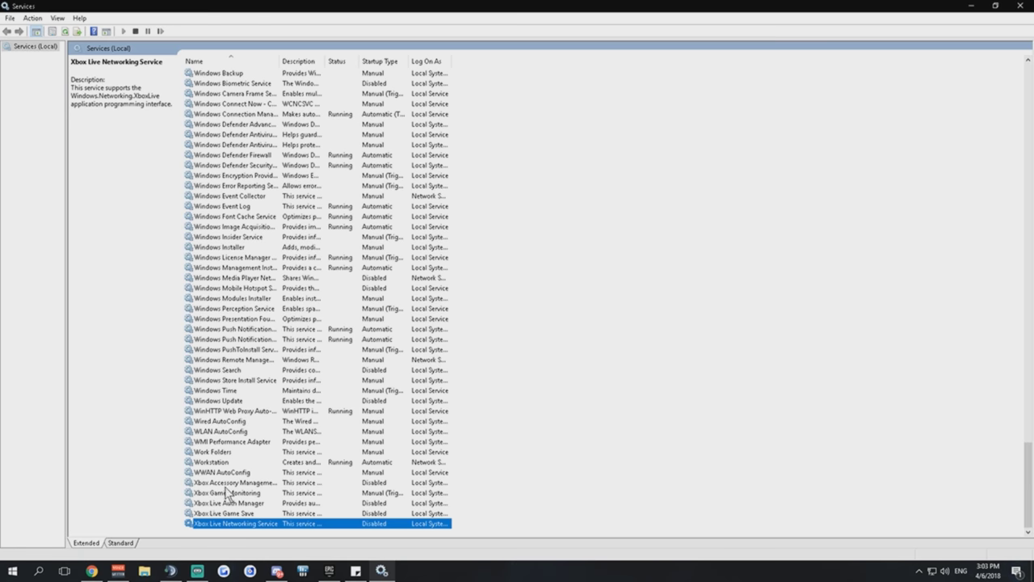
# Step: Look back through the services list from the Xbox entries up to Remote Desktop Services, checking their startup types
pyautogui.scroll(5, 243, 313)
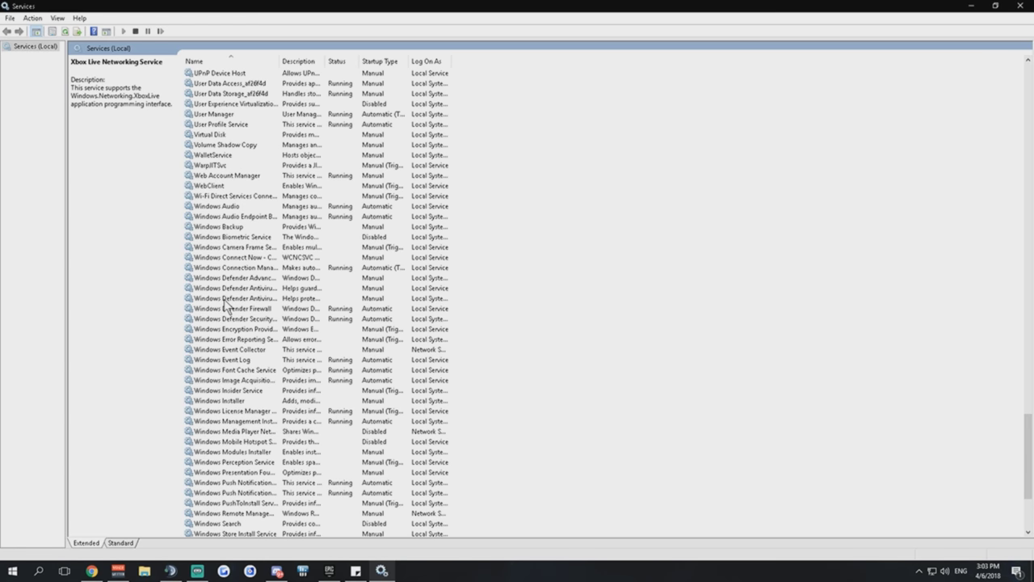
pyautogui.scroll(-5, 239, 327)
pyautogui.click(225, 474)
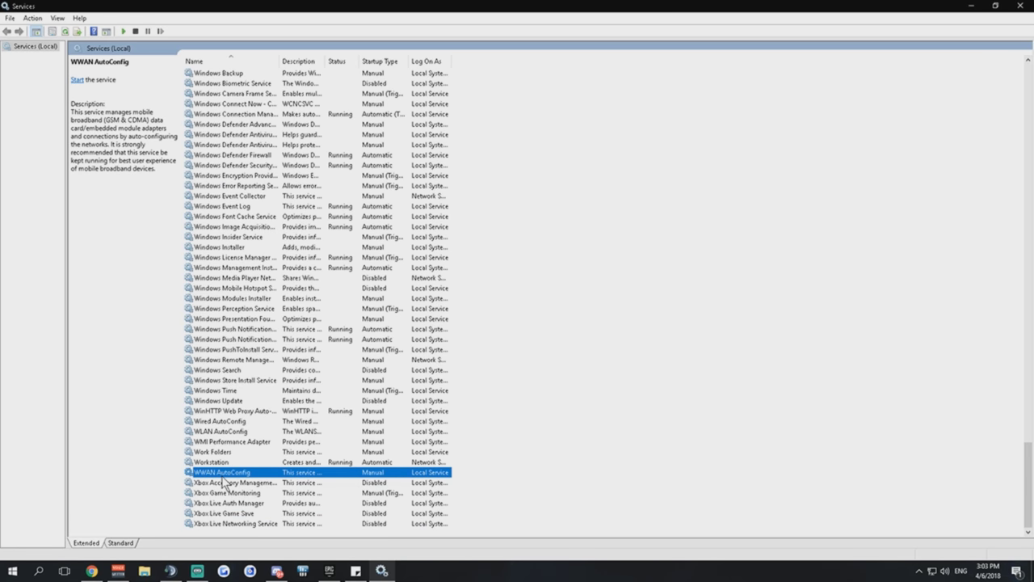
pyautogui.click(227, 482)
pyautogui.scroll(10, 234, 364)
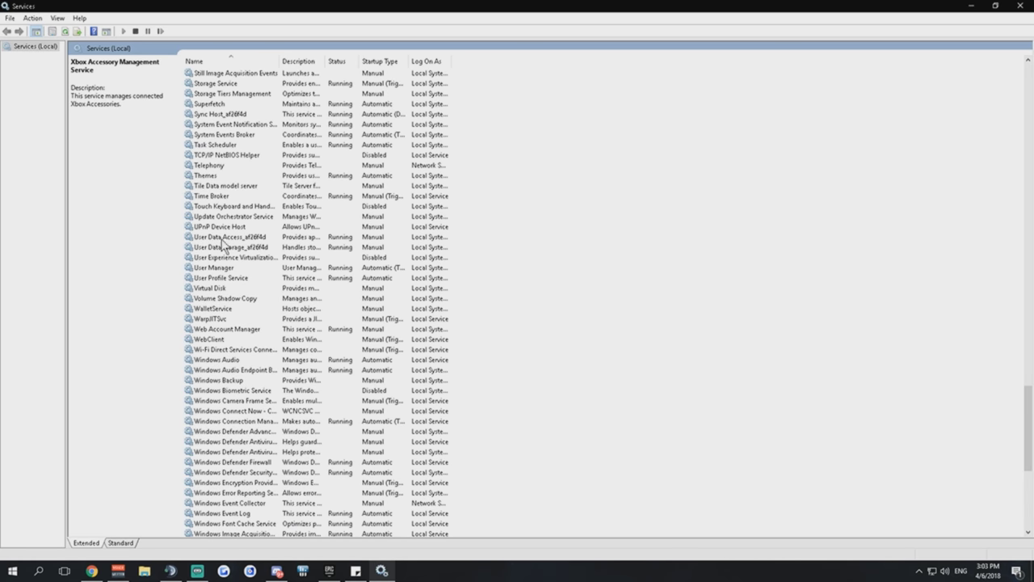
pyautogui.click(210, 342)
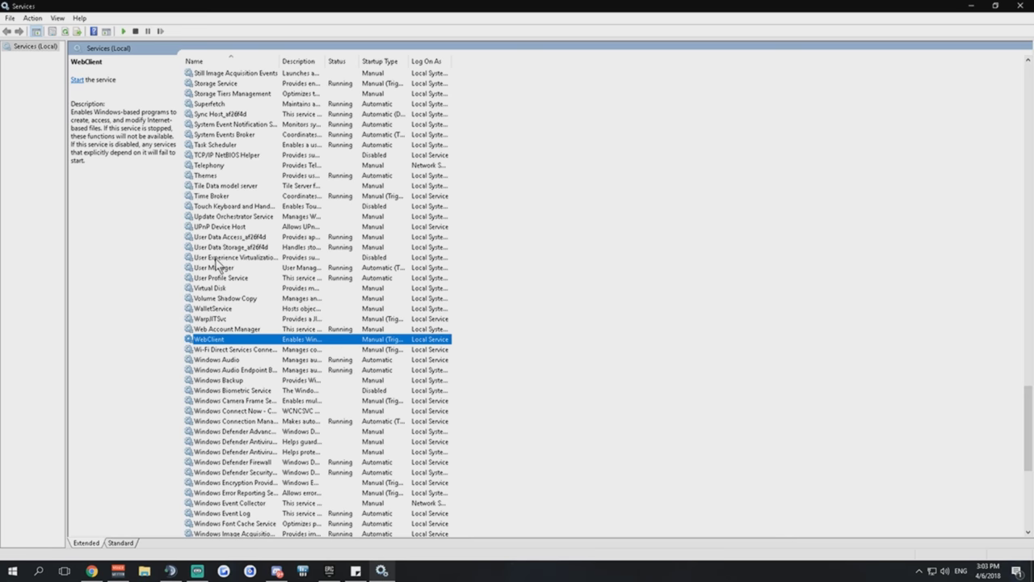
pyautogui.scroll(4, 194, 236)
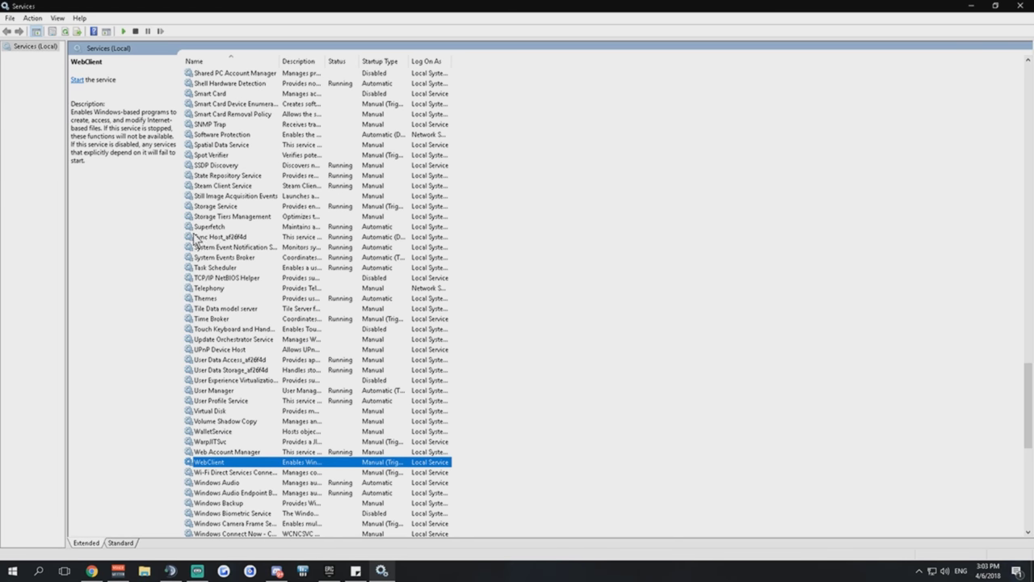
pyautogui.scroll(3, 223, 223)
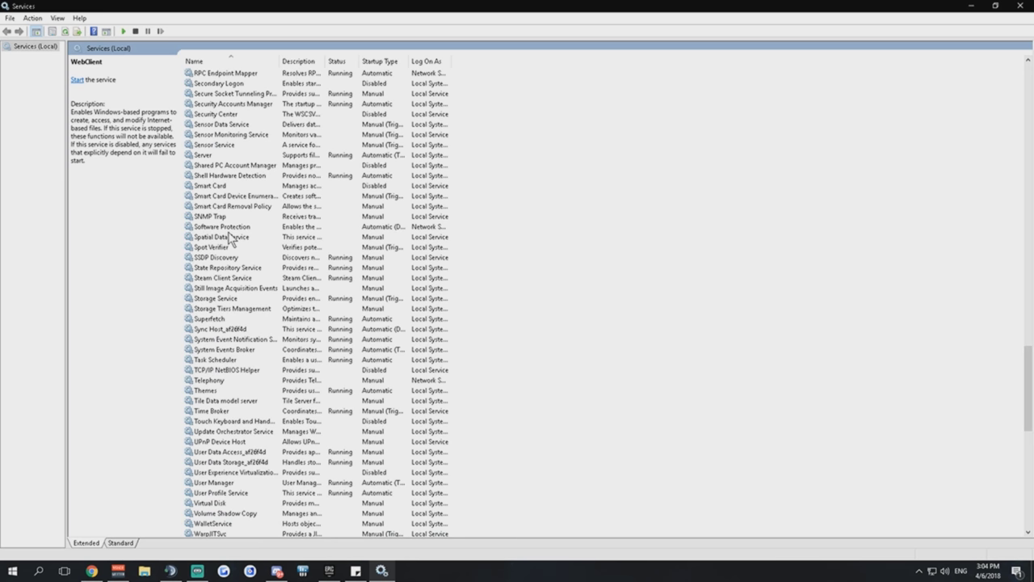
pyautogui.scroll(8, 230, 236)
pyautogui.click(221, 247)
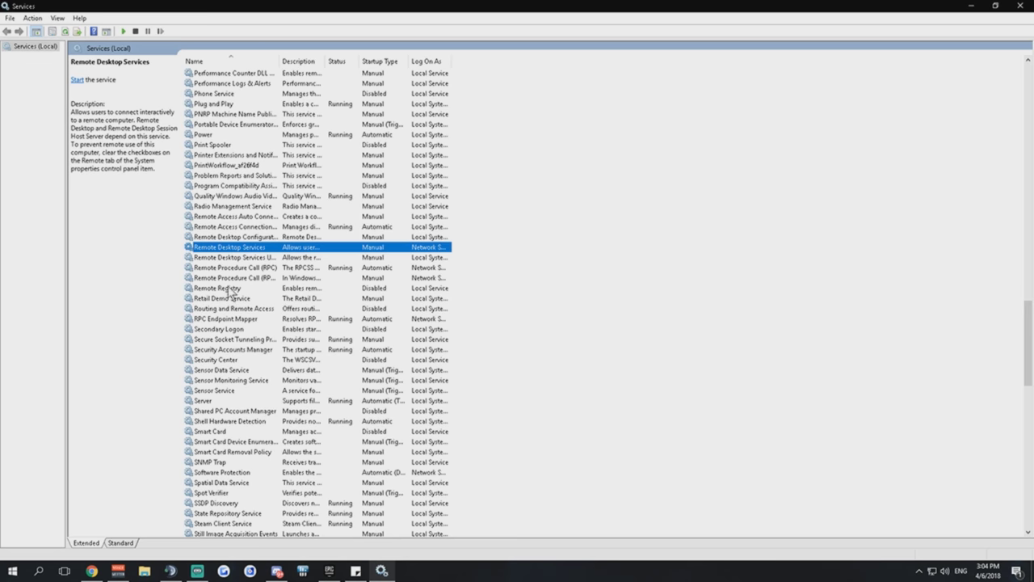
# Step: Sort the services by startup type and review the automatic and disabled ones
pyautogui.click(375, 62)
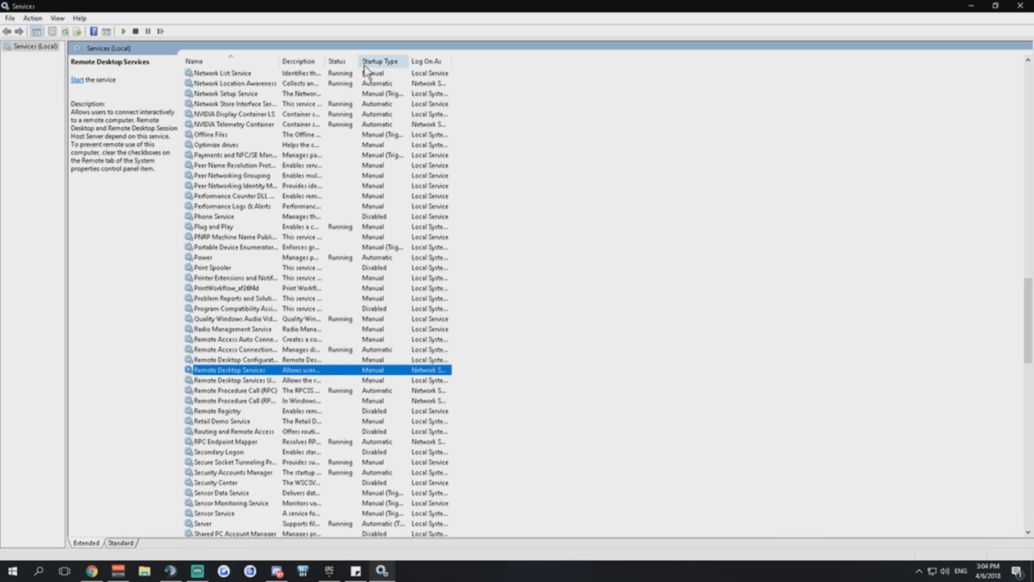
pyautogui.scroll(15, 388, 166)
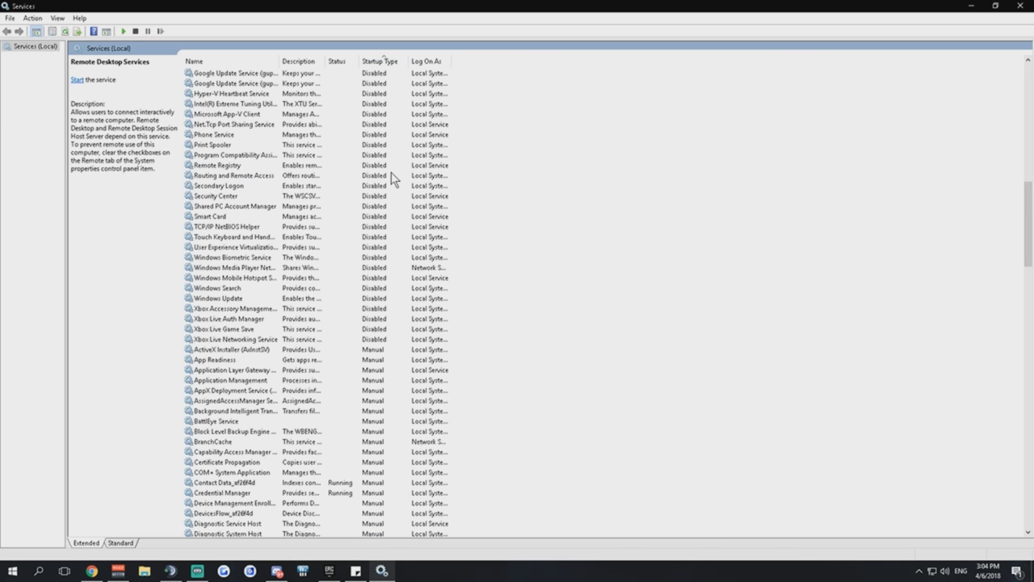
pyautogui.scroll(3, 367, 307)
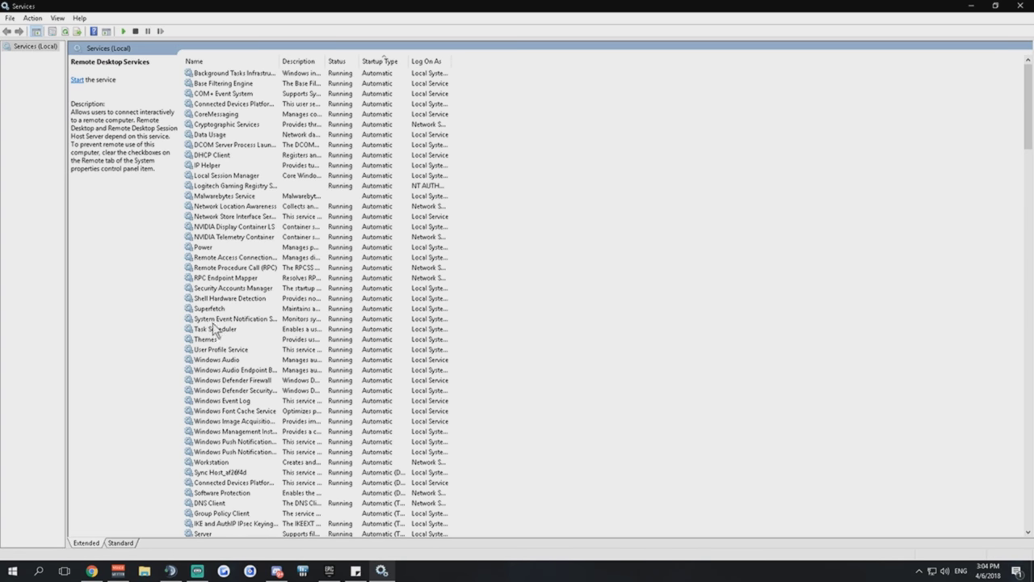
pyautogui.scroll(-3, 228, 372)
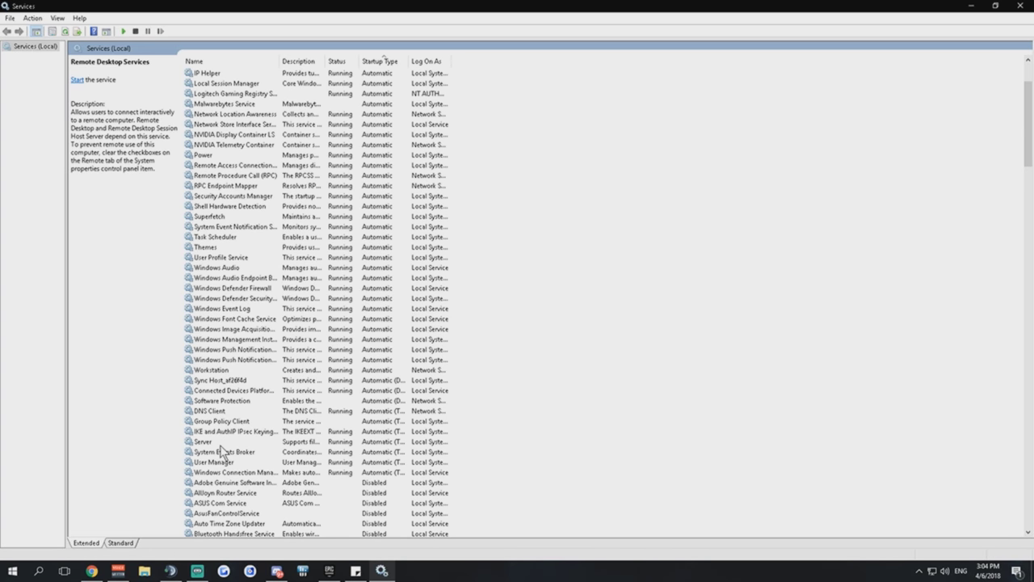
pyautogui.scroll(3, 239, 440)
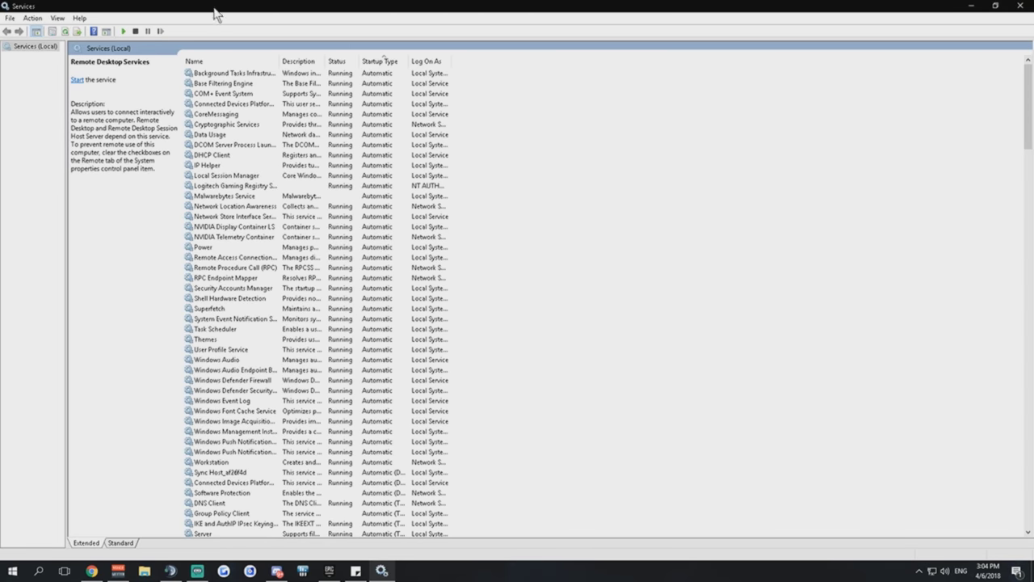
# Step: Close the Services window and minimize the Epic Games launcher to reveal the desktop
pyautogui.click(1017, 7)
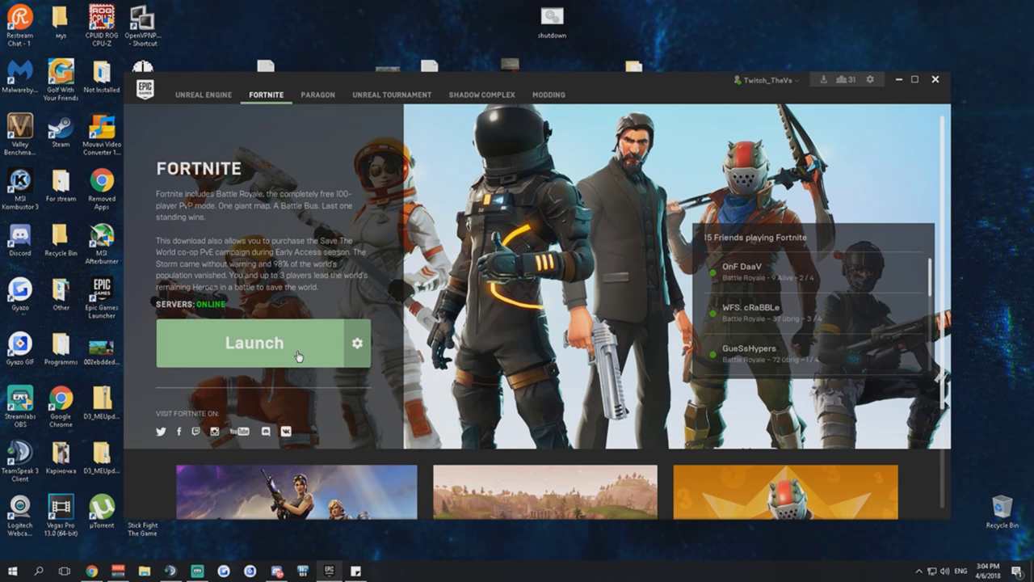
pyautogui.click(899, 80)
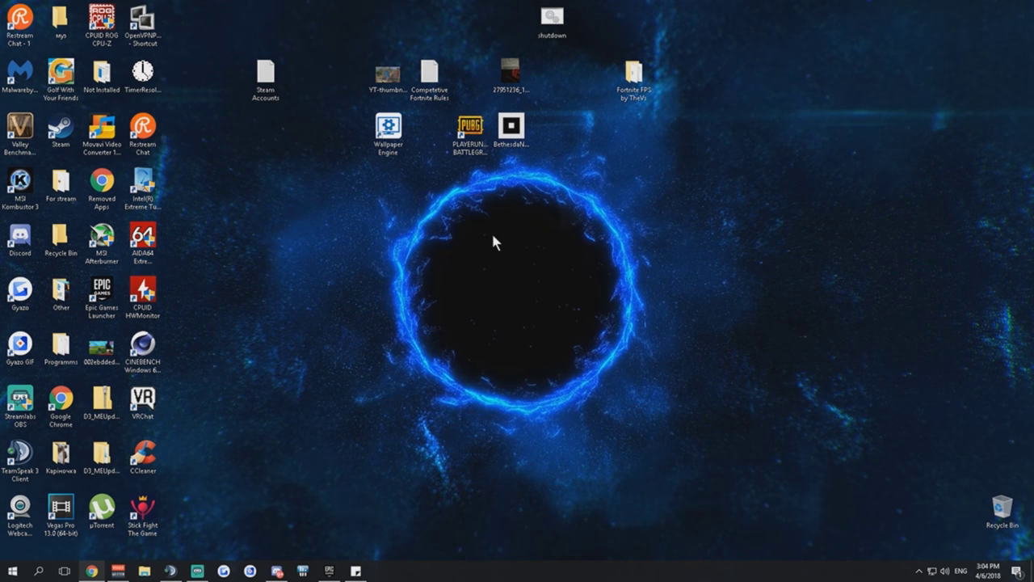